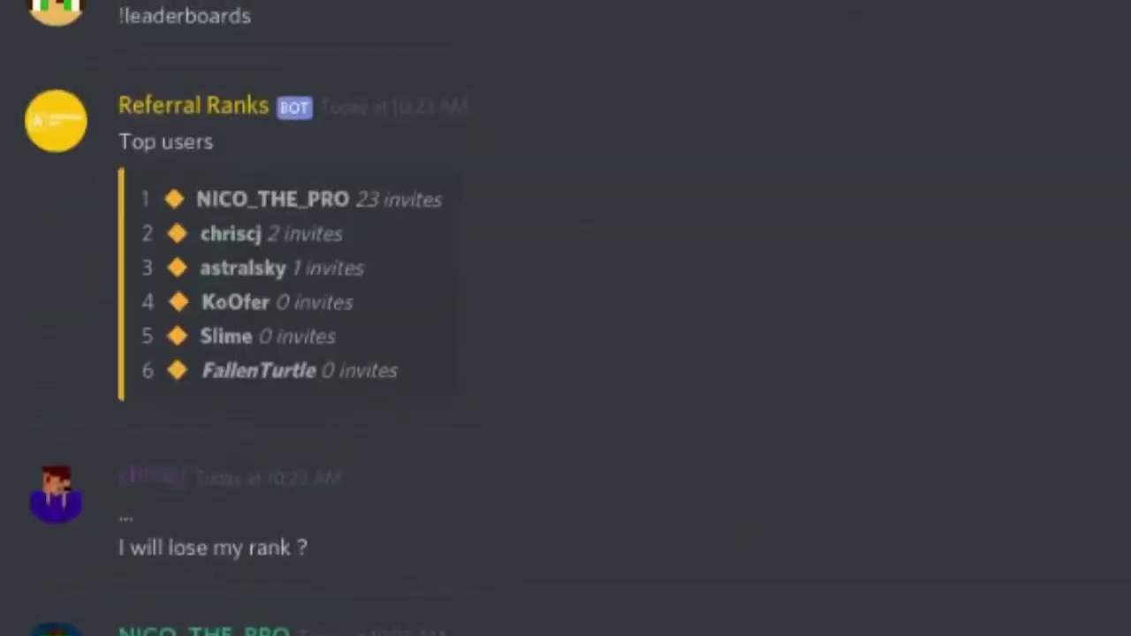
Look back through the Discord channel's message history, from the bot command list to last Saturday's conversations.
scroll(565, 354, up, 10)
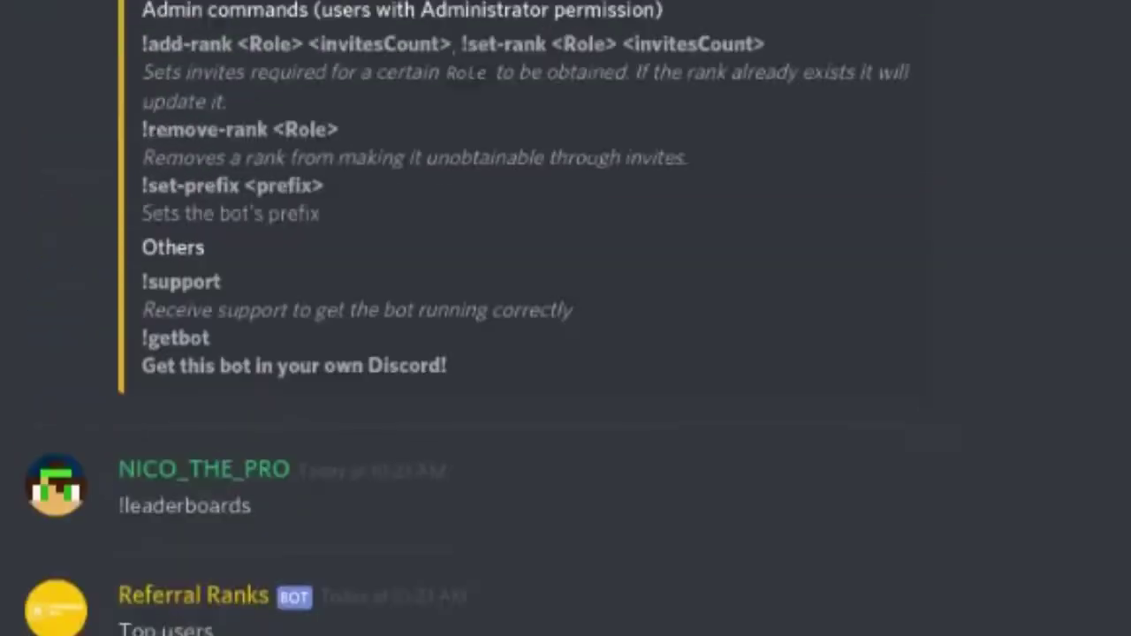
scroll(480, 533, up, 15)
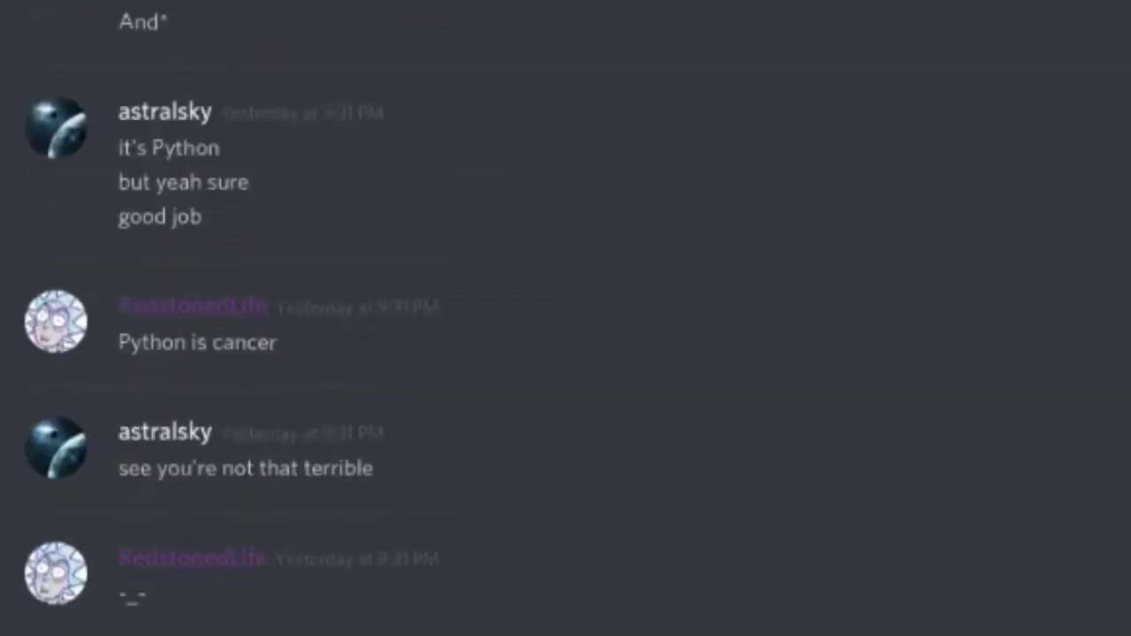
scroll(566, 354, up, 2)
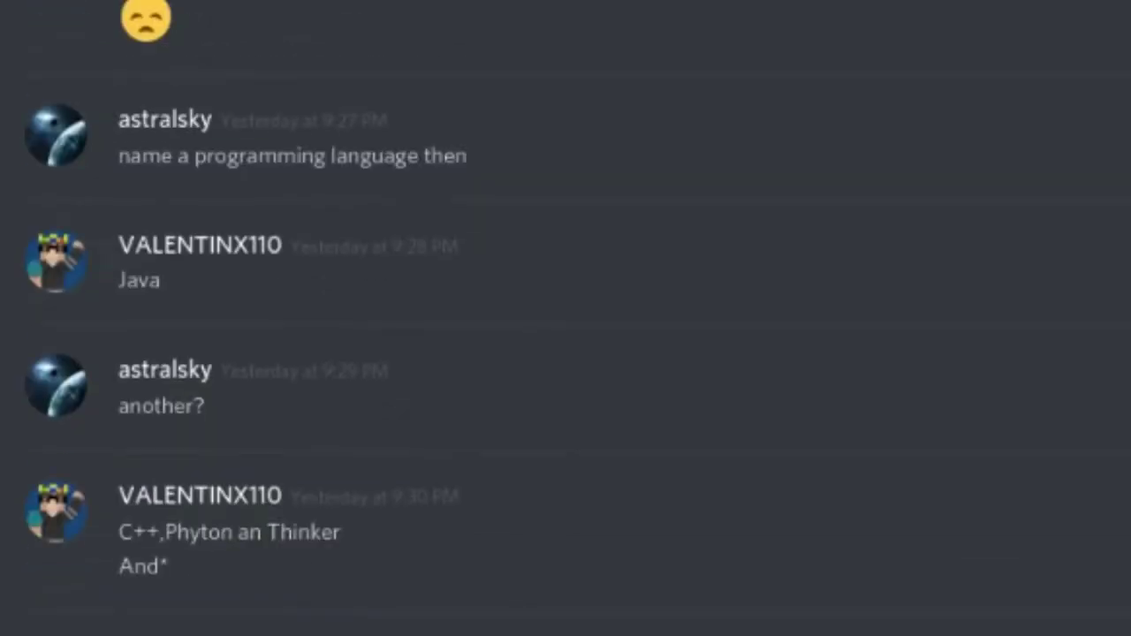
scroll(566, 318, up, 15)
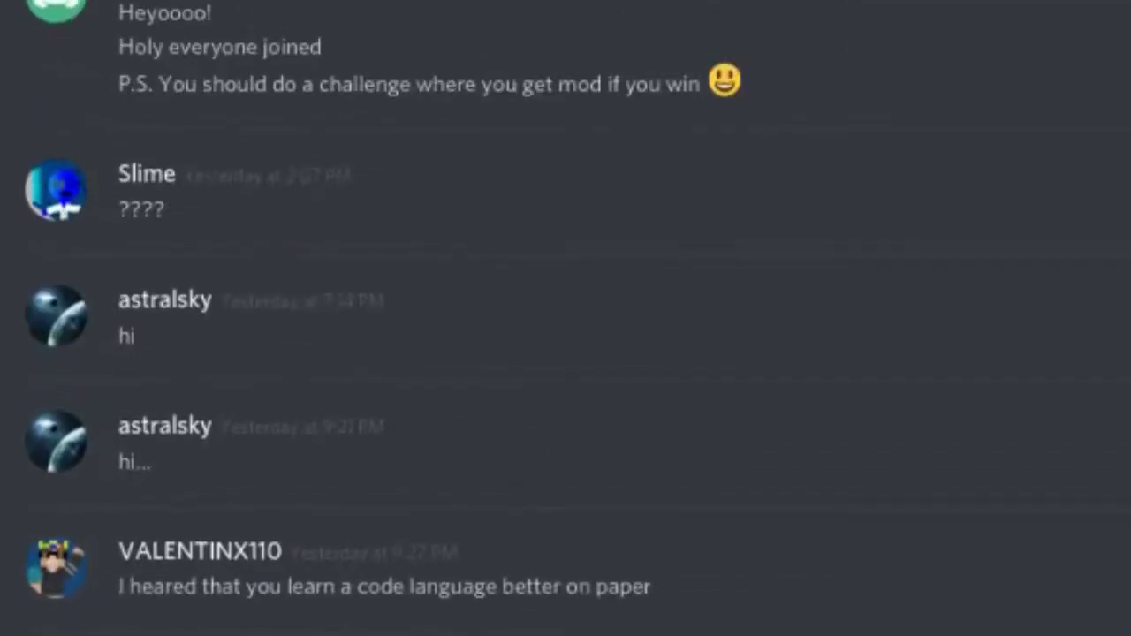
scroll(566, 318, up, 15)
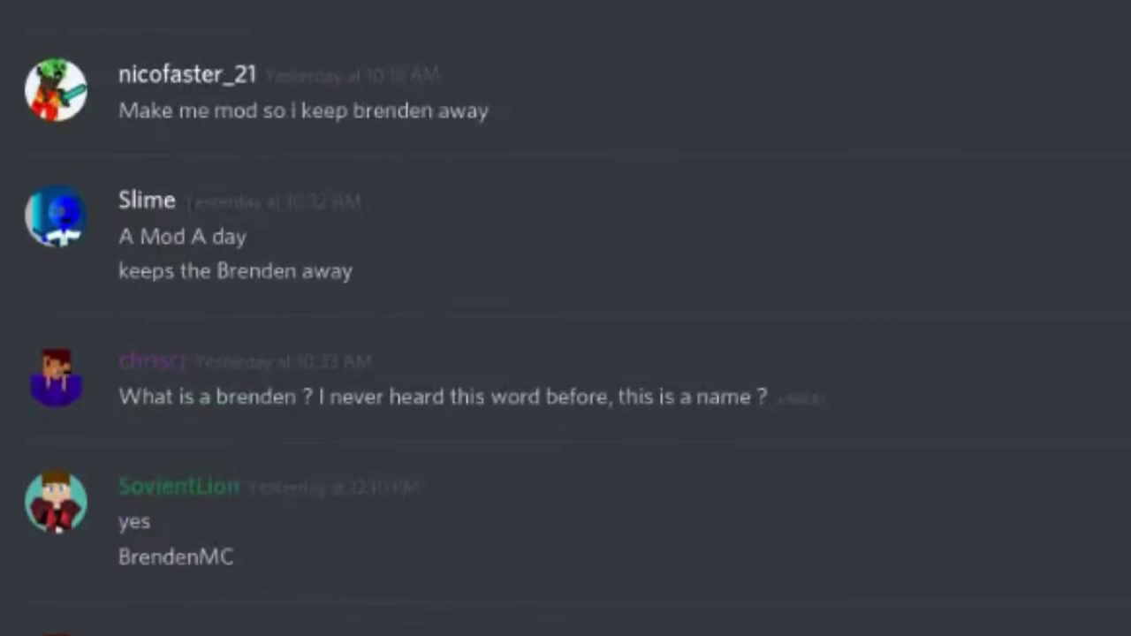
scroll(565, 318, up, 15)
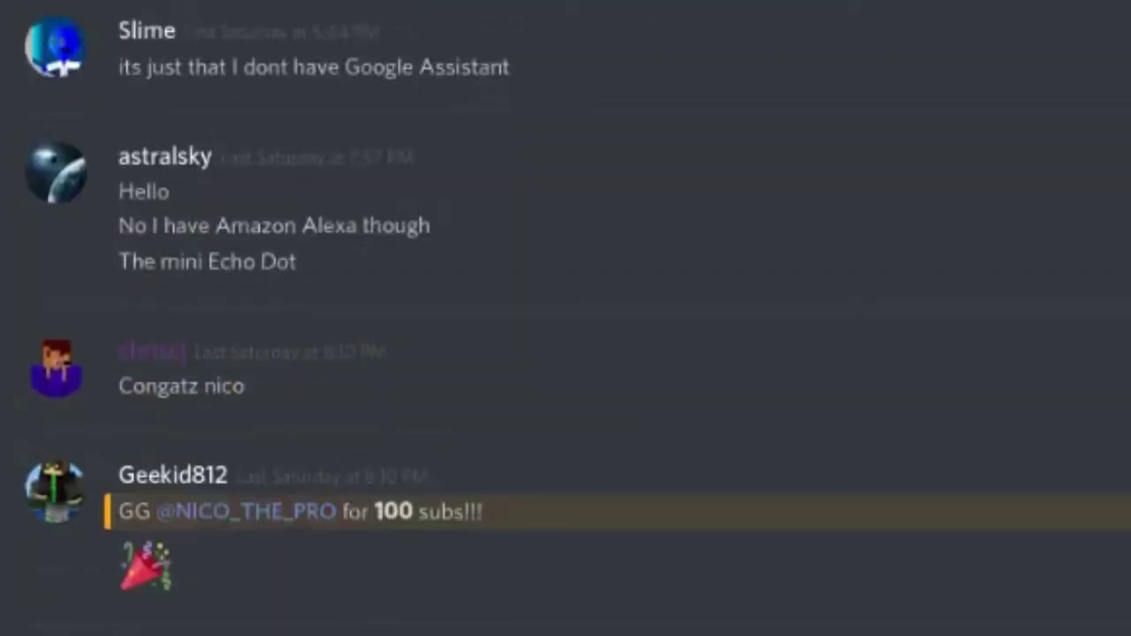
scroll(565, 318, up, 15)
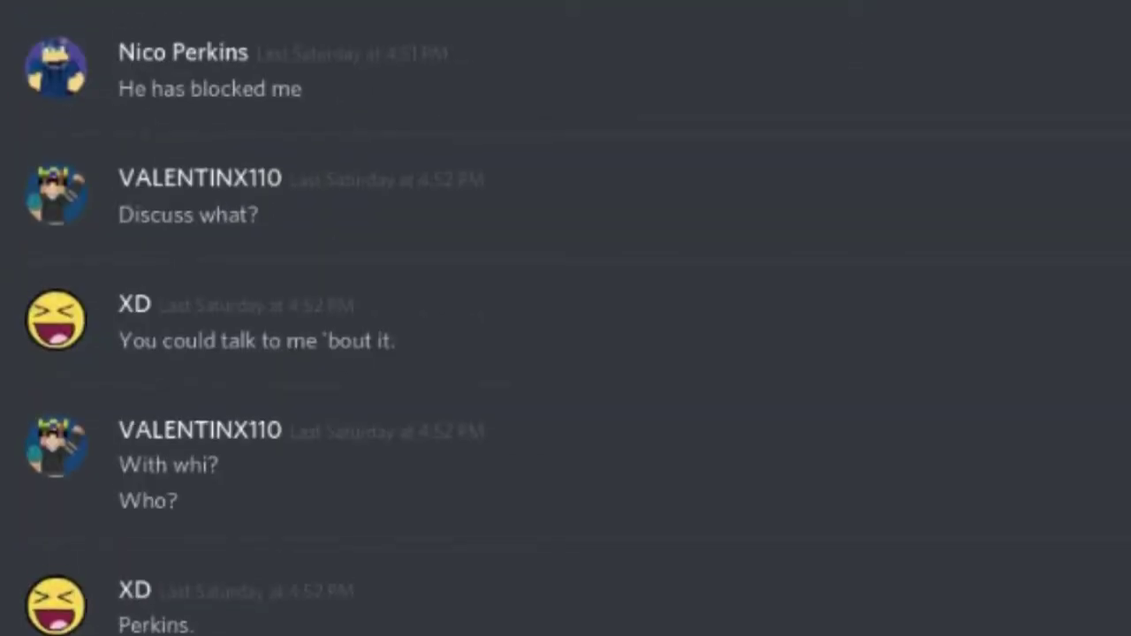
scroll(565, 318, up, 15)
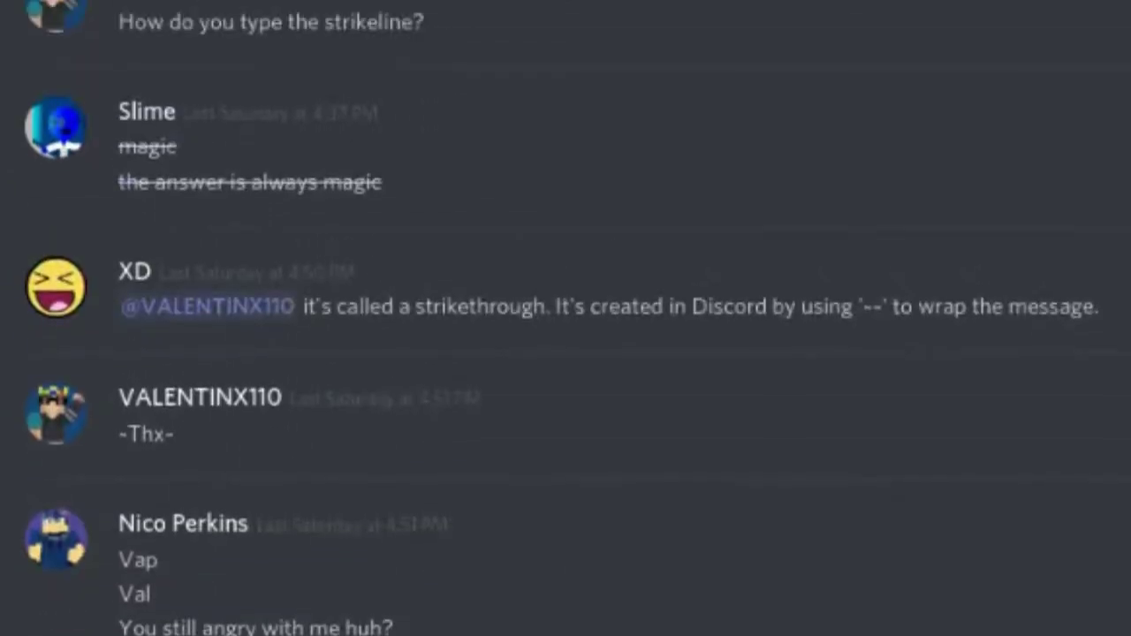
scroll(566, 318, up, 15)
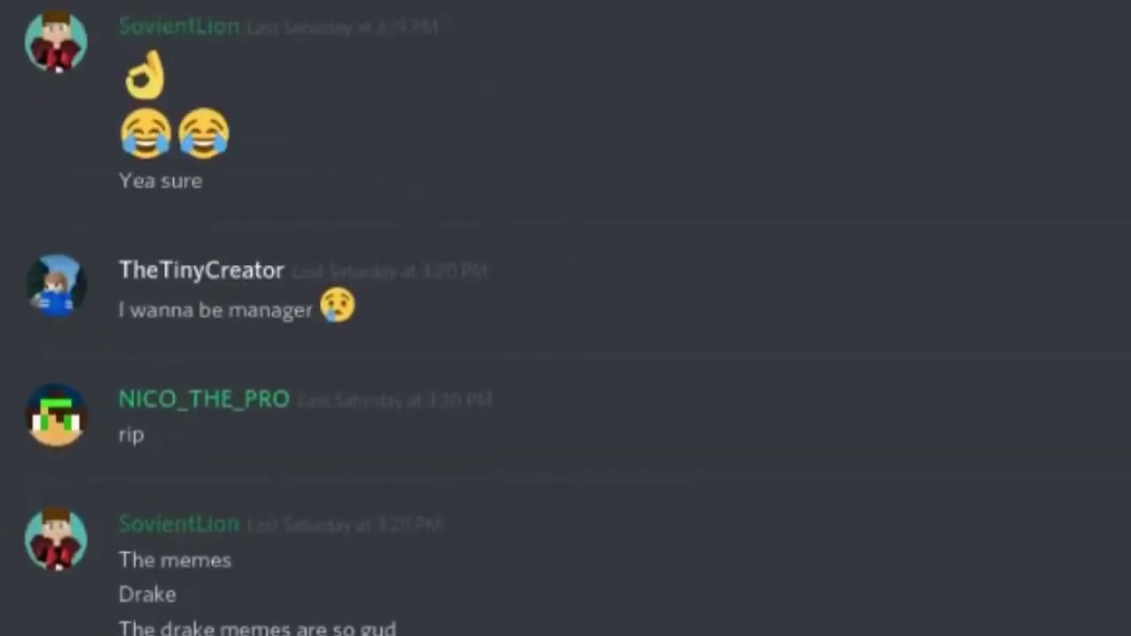
scroll(566, 318, up, 15)
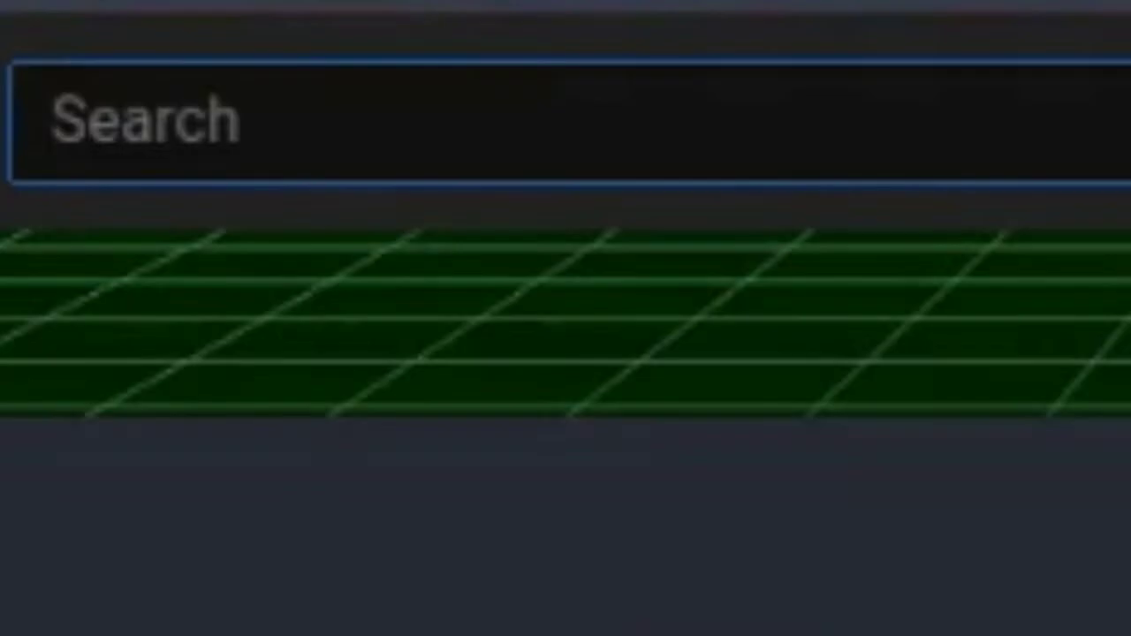
text(Spooky scary skeletons r)
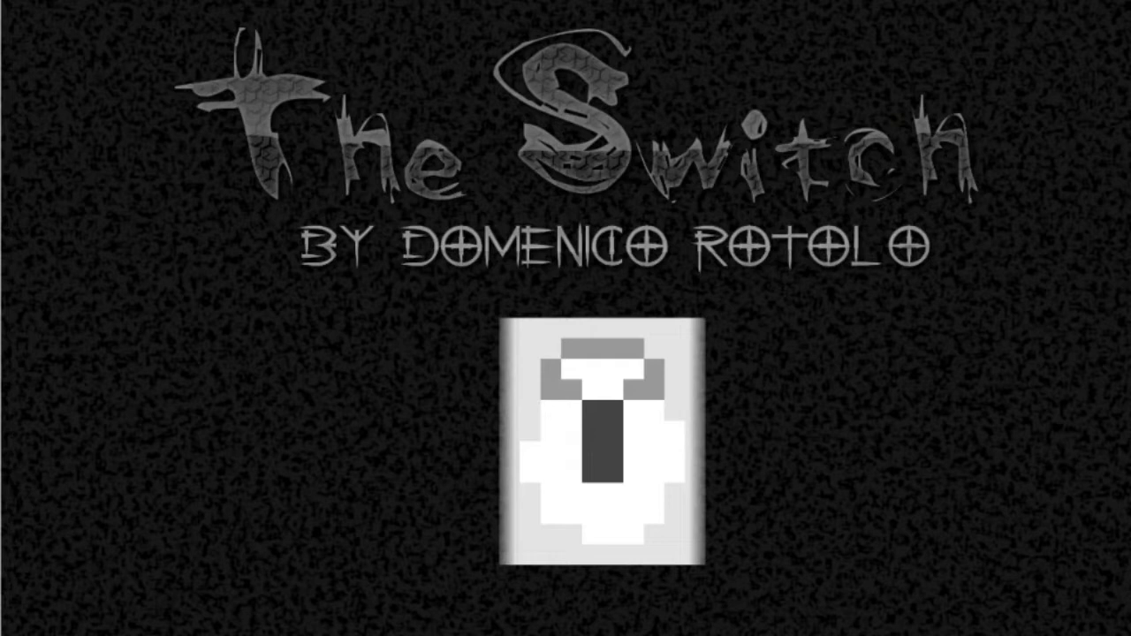
click(617, 447)
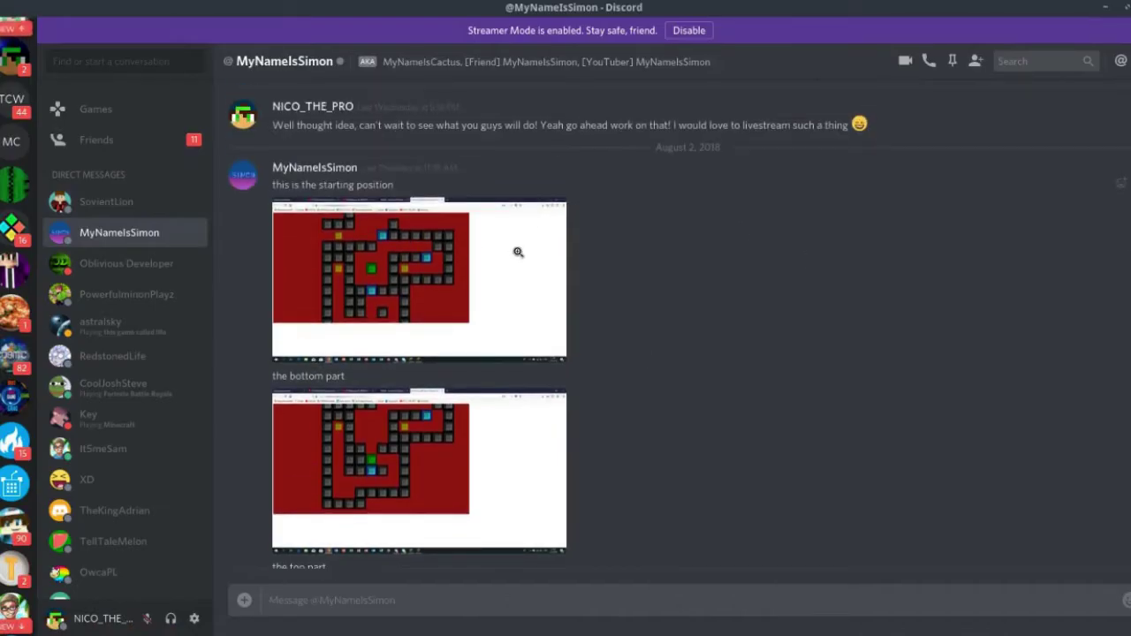
click(518, 252)
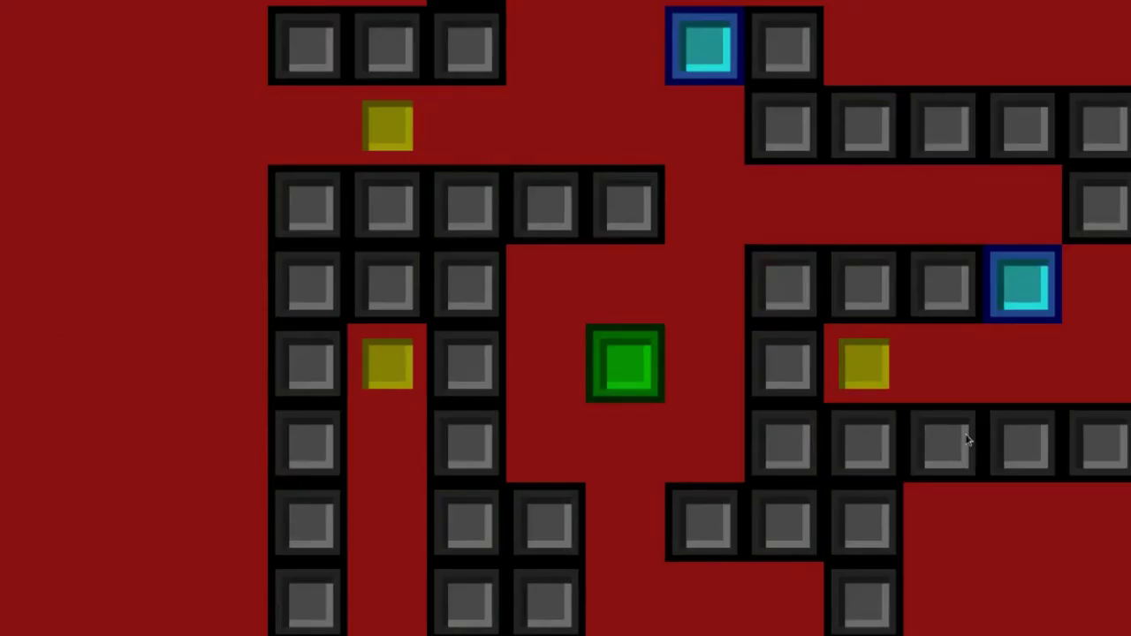
key(Right)
key(Up)
key(Up)
key(Right)
key(Right)
key(Right)
key(Right)
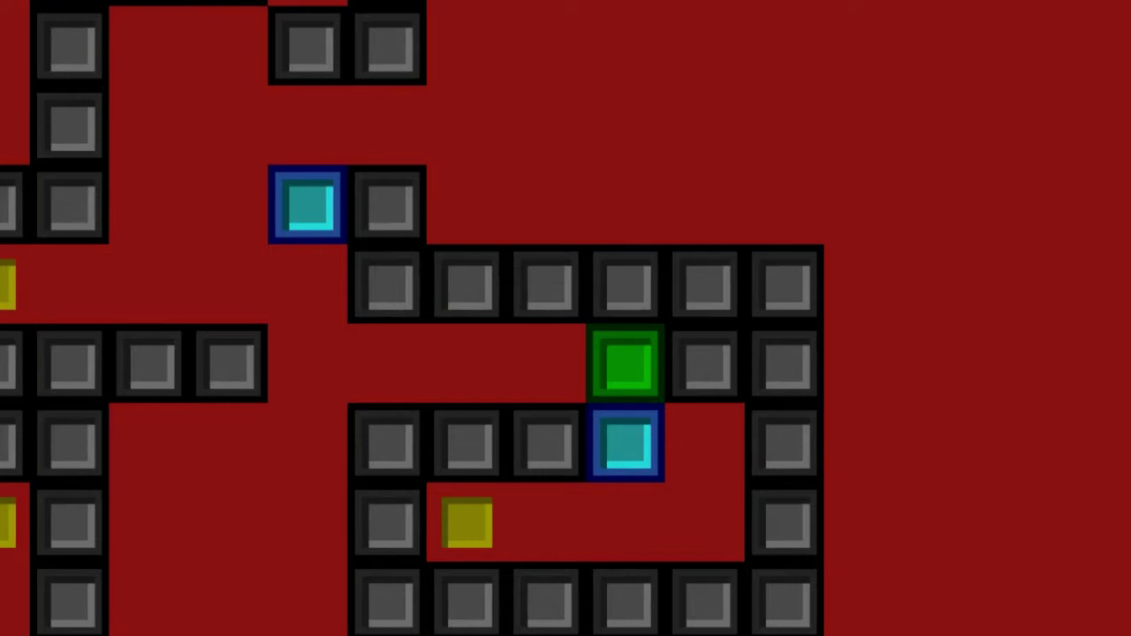
key(Down)
key(Right)
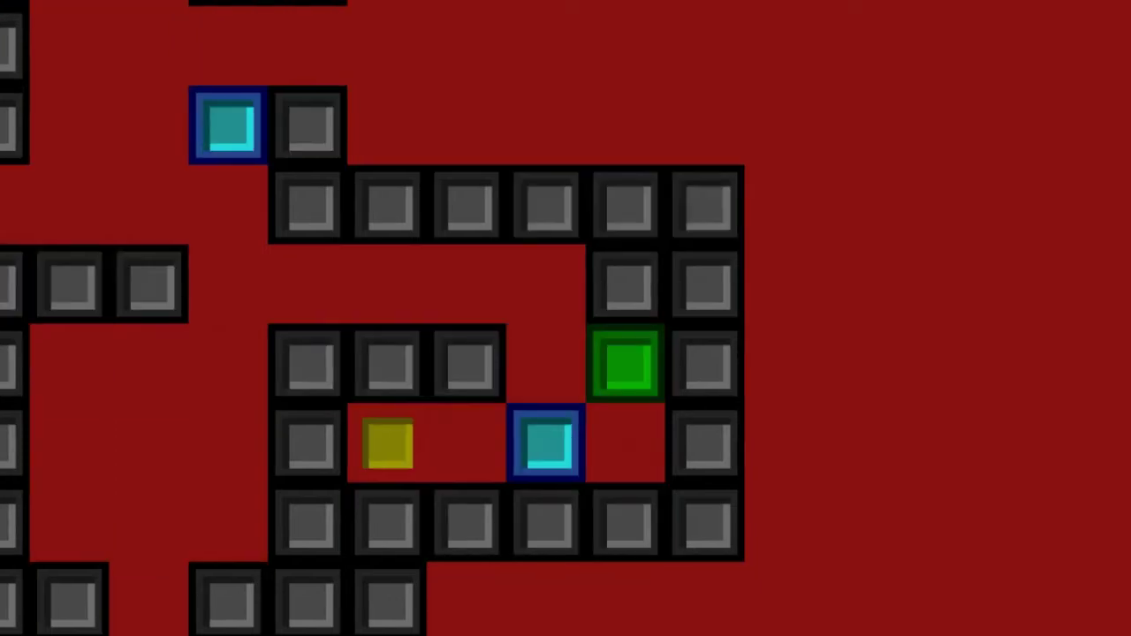
key(Down)
key(Left)
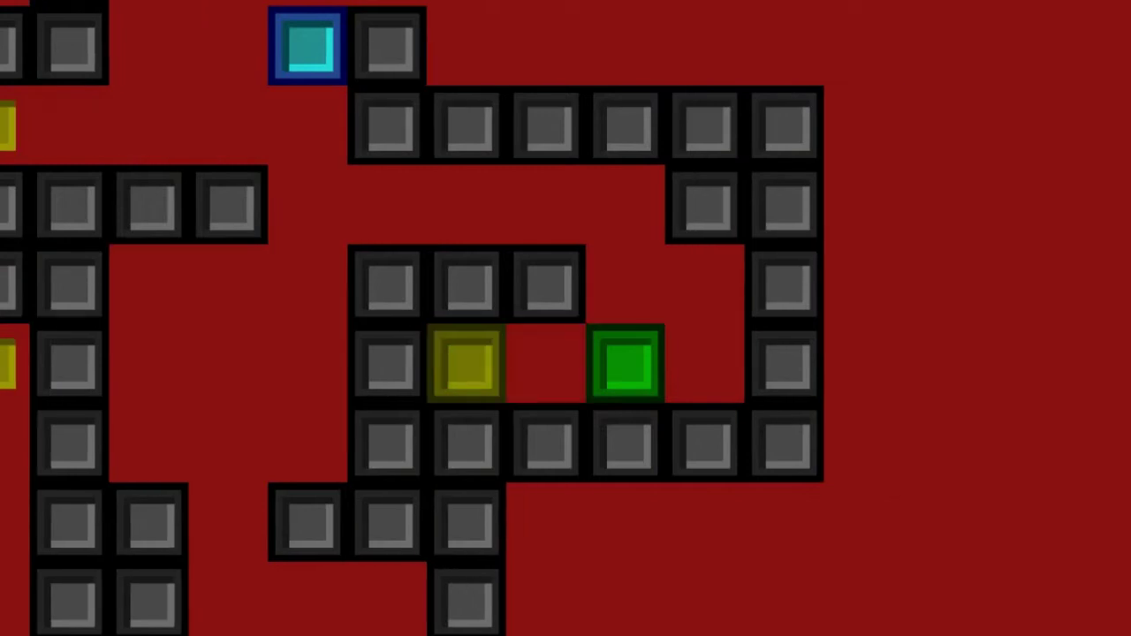
key(Up)
key(Up)
key(Left)
key(Left)
key(Left)
key(Left)
key(Up)
key(Left)
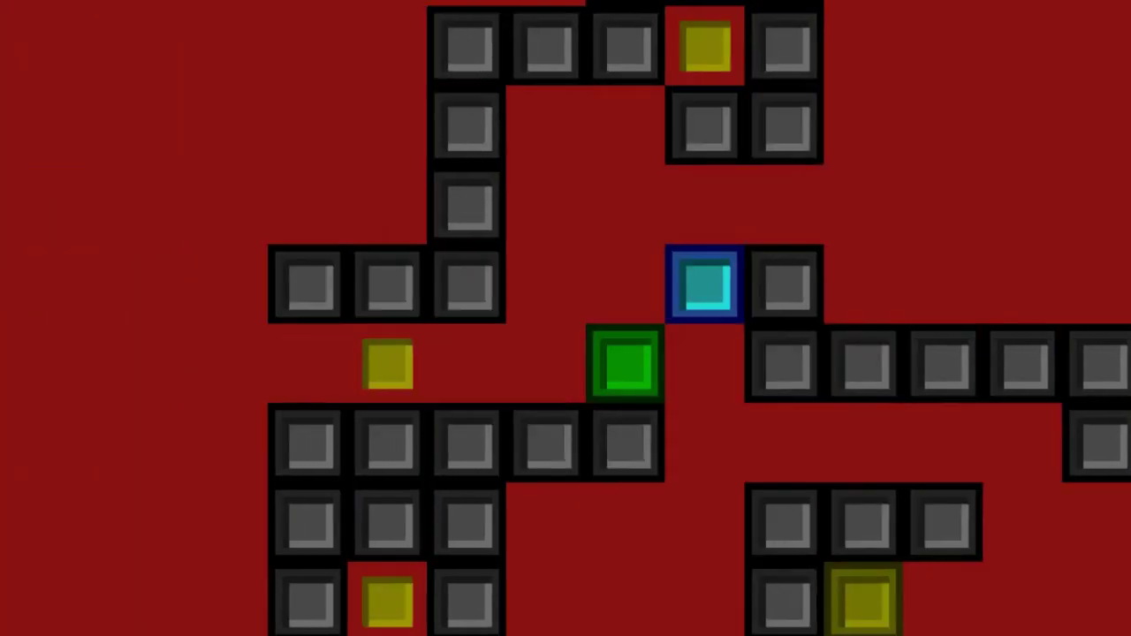
key(Right)
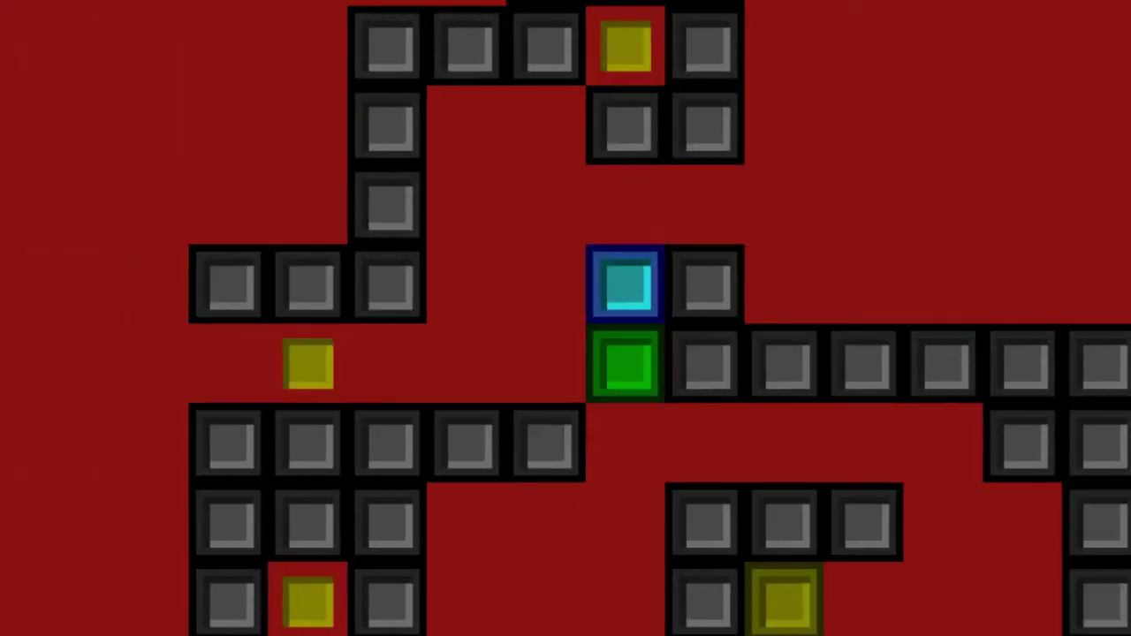
key(Up)
key(Left)
key(Up)
key(Right)
key(Right)
key(Right)
key(Down)
key(Right)
key(Up)
key(Up)
key(Up)
key(Up)
key(Up)
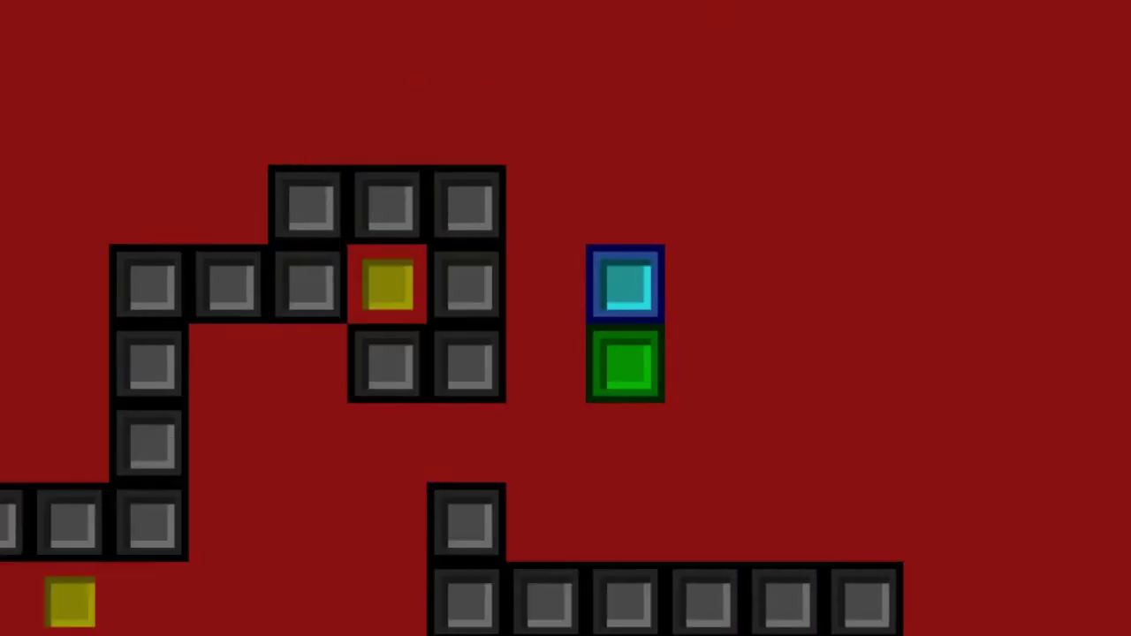
key(Right)
key(Down)
key(Down)
key(Left)
key(Up)
key(Right)
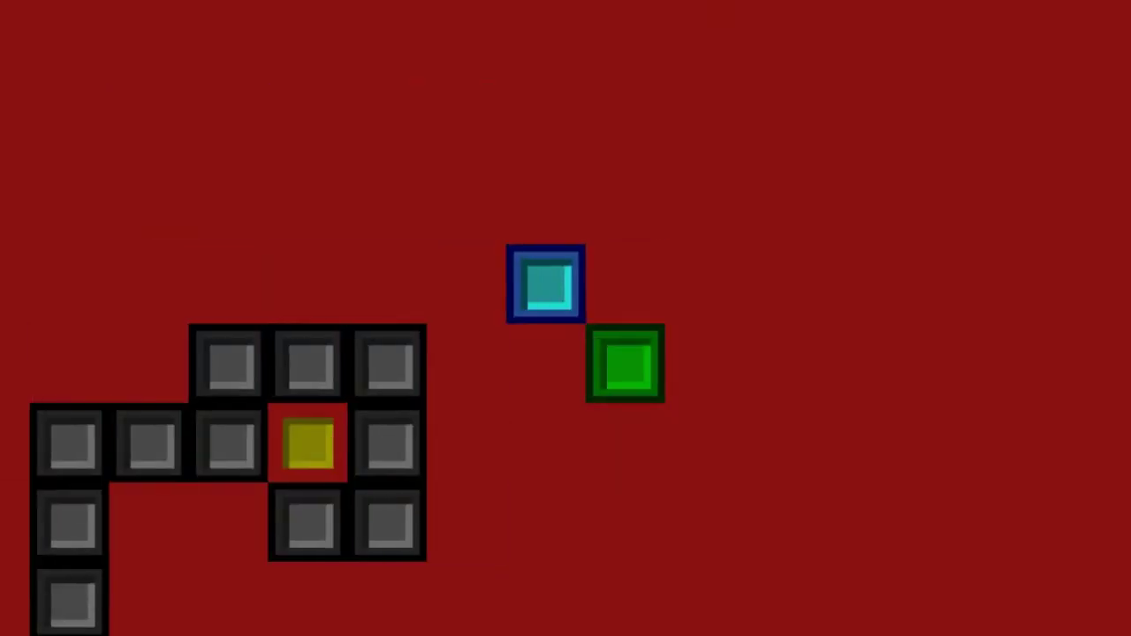
key(Up)
key(Left)
key(Left)
key(Left)
key(Left)
key(Left)
key(Left)
key(Left)
key(Left)
key(Left)
key(Left)
key(Down)
key(Left)
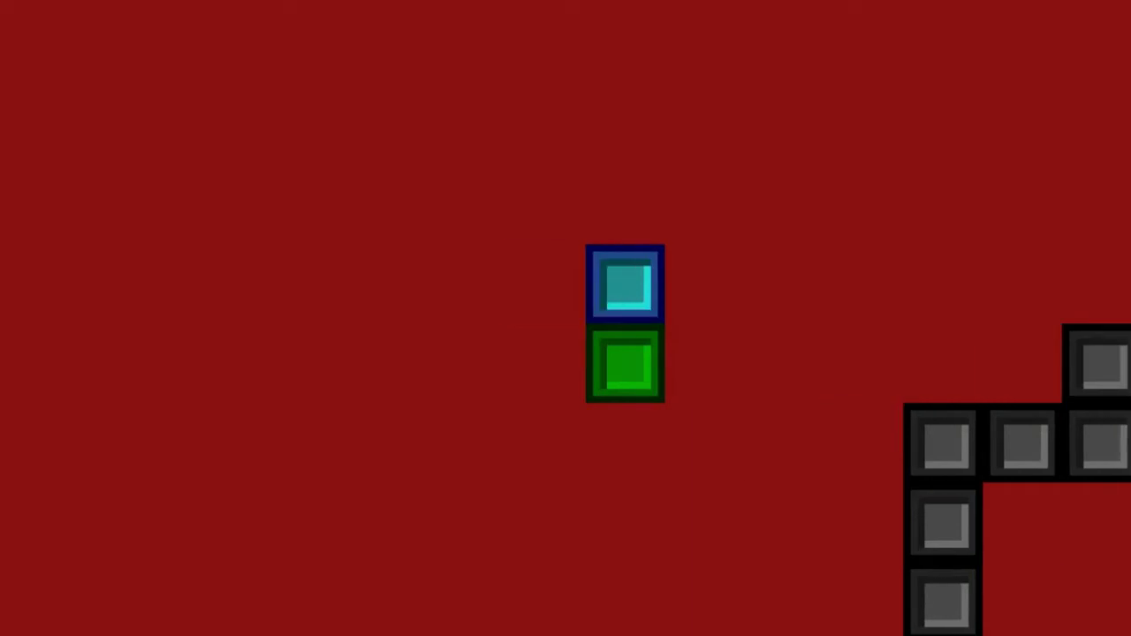
key(Up)
key(Up)
key(Up)
key(Up)
key(Up)
key(Up)
key(Right)
key(Up)
key(Up)
key(Left)
key(Down)
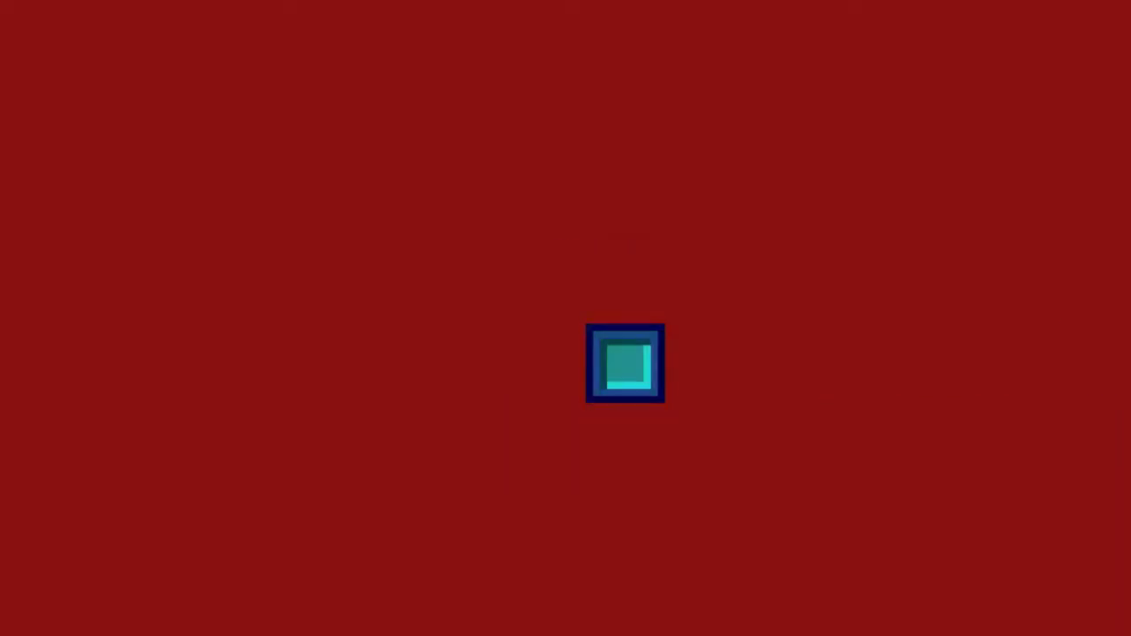
key(Up)
key(Down)
key(Down)
key(Down)
key(Down)
key(Down)
key(Down)
key(Down)
key(Down)
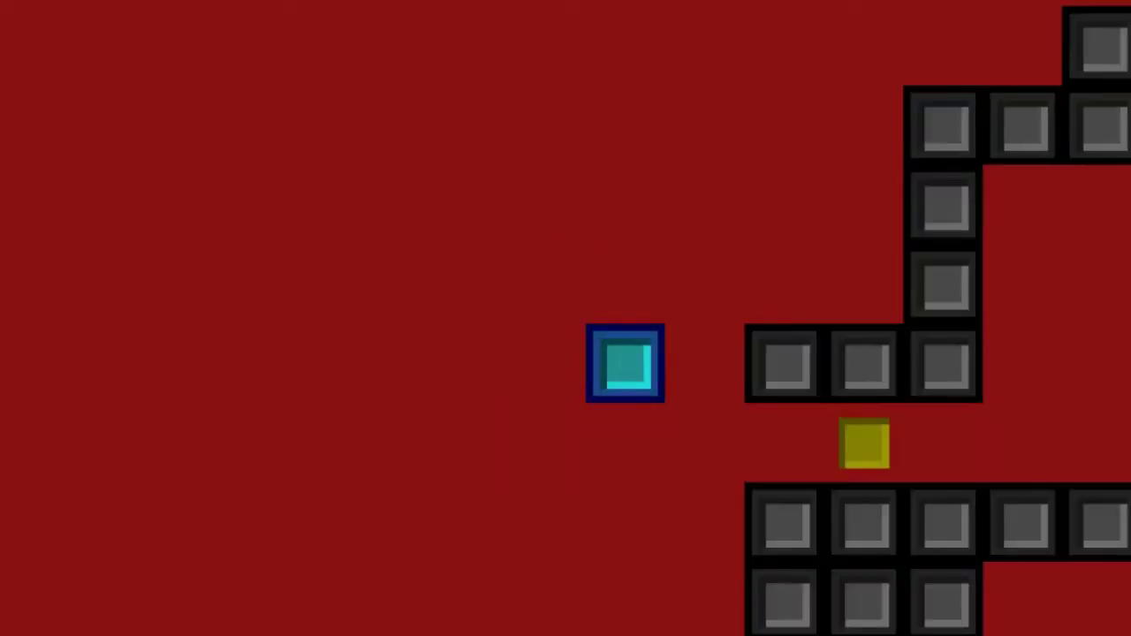
key(Left)
key(Down)
key(Right)
key(Right)
key(Right)
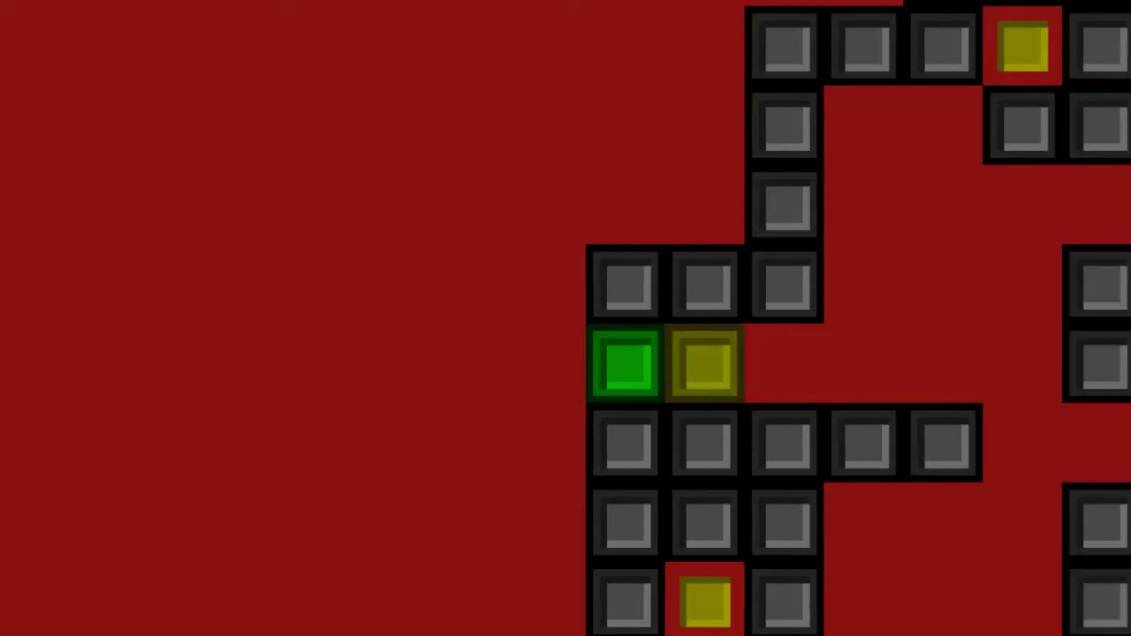
key(Right)
key(Right)
key(Right)
key(Up)
key(Right)
key(Right)
key(Down)
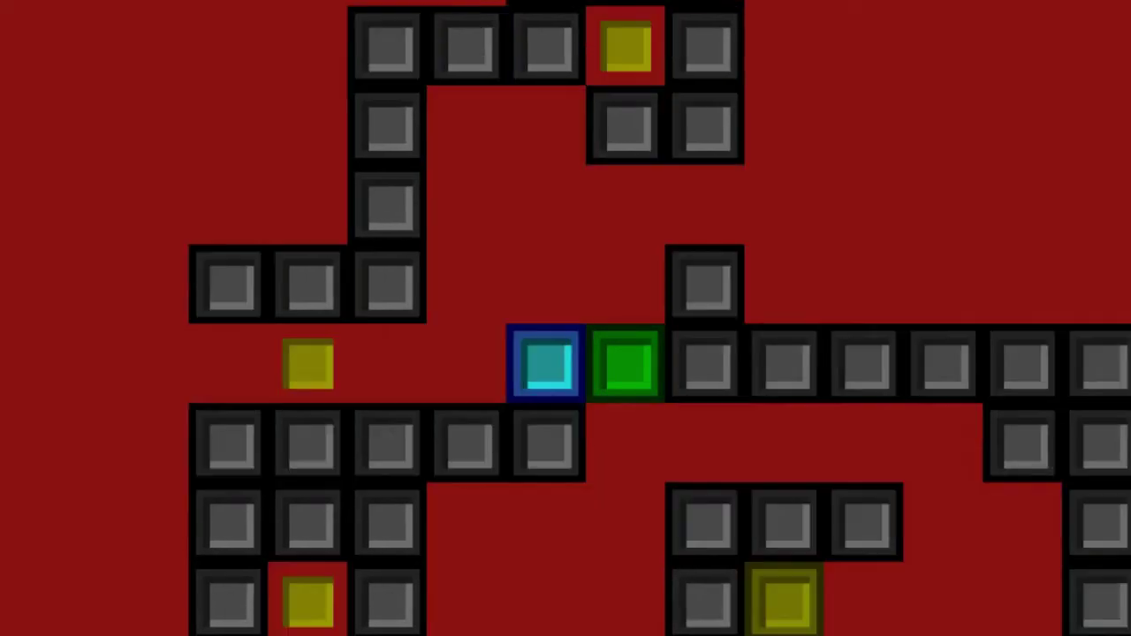
key(Left)
key(Left)
key(Left)
key(Right)
key(Right)
key(Right)
key(Down)
key(Down)
key(Down)
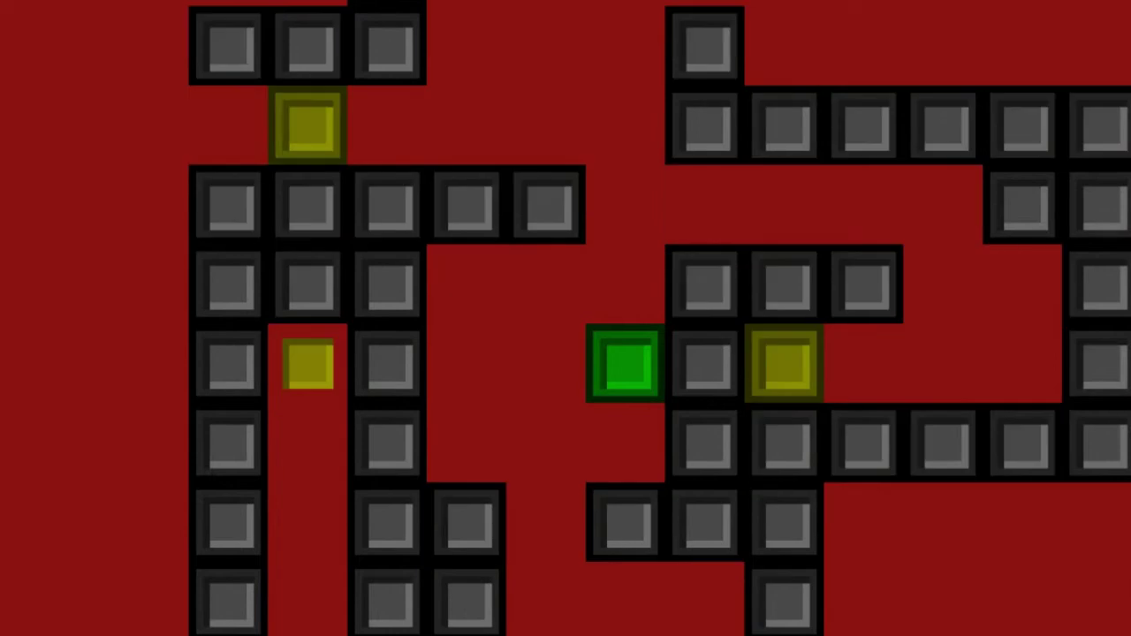
key(Left)
key(Down)
key(Down)
key(Down)
key(Down)
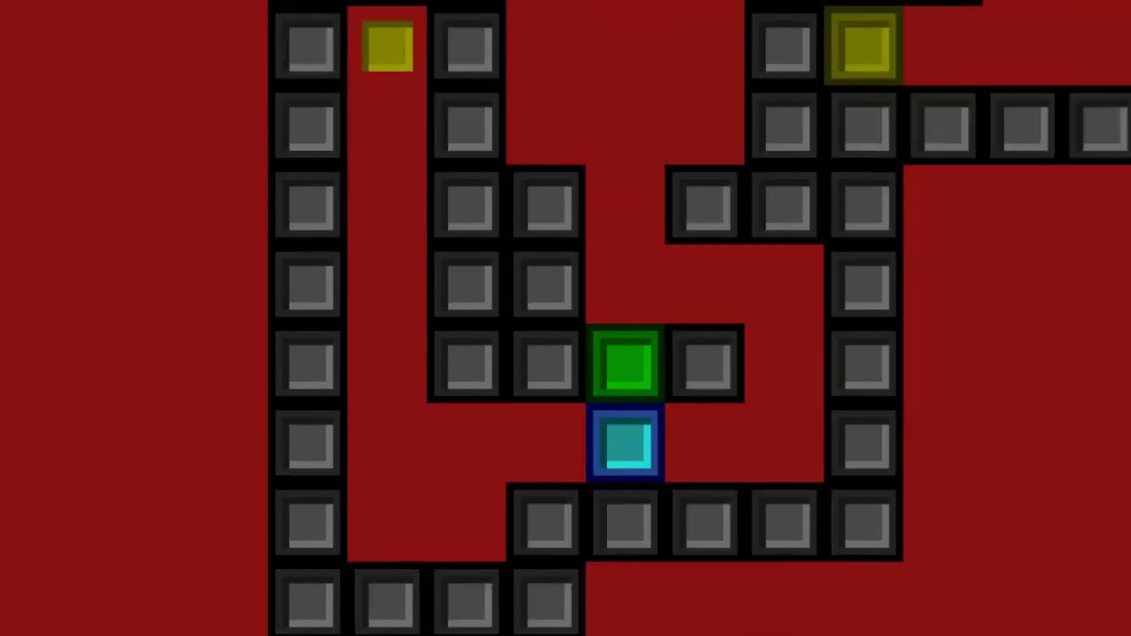
key(Up)
key(Right)
key(Right)
key(Down)
key(Down)
key(Left)
key(Left)
key(Left)
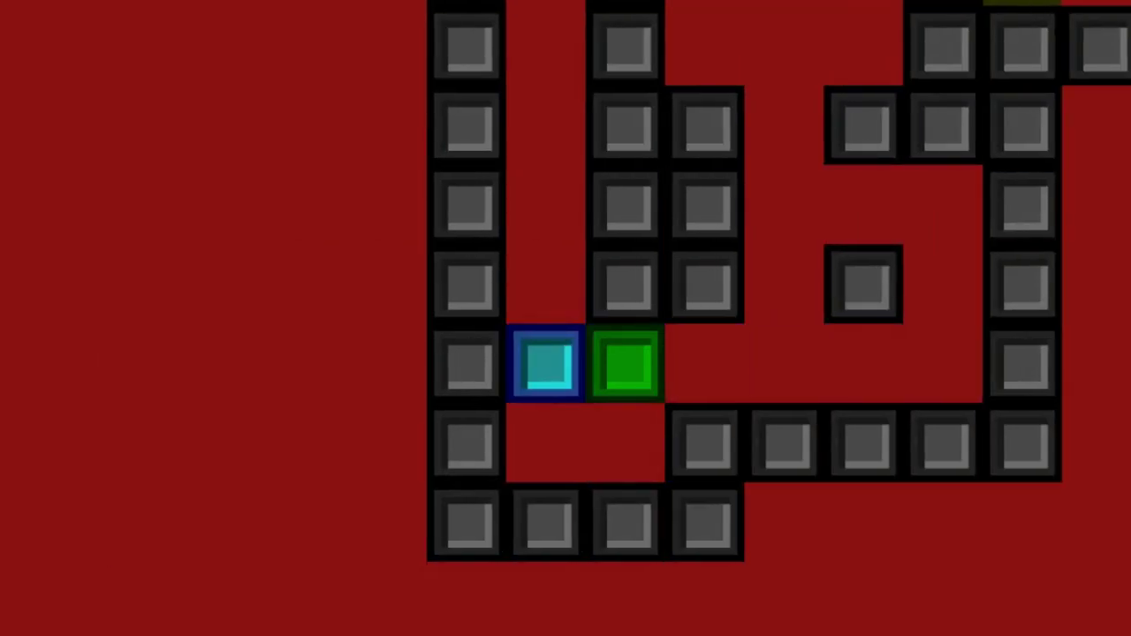
key(Down)
key(Left)
key(Up)
key(Up)
key(Up)
key(Up)
key(Up)
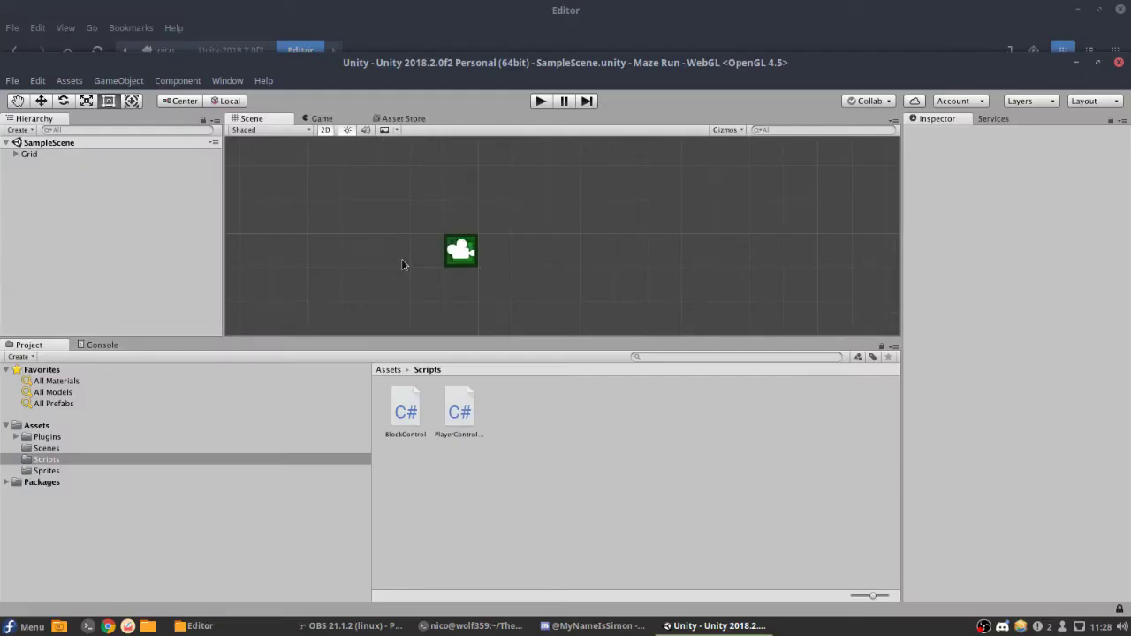
Open the Sprites folder in the project's Assets and select the Block prefab to inspect its components.
scroll(404, 262, up, 5)
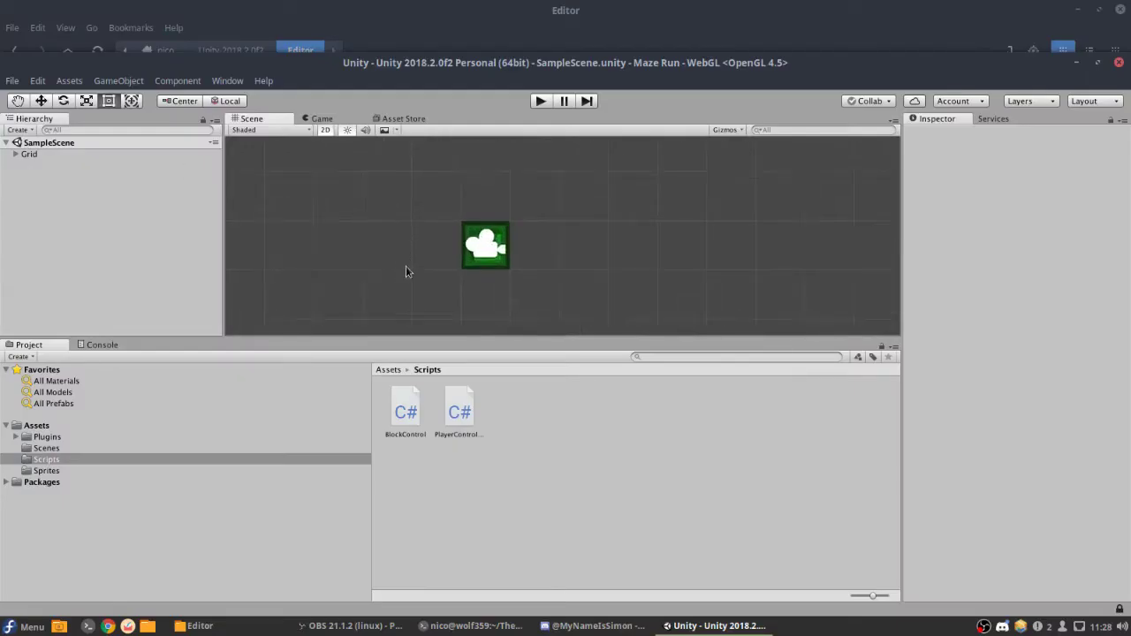
click(387, 369)
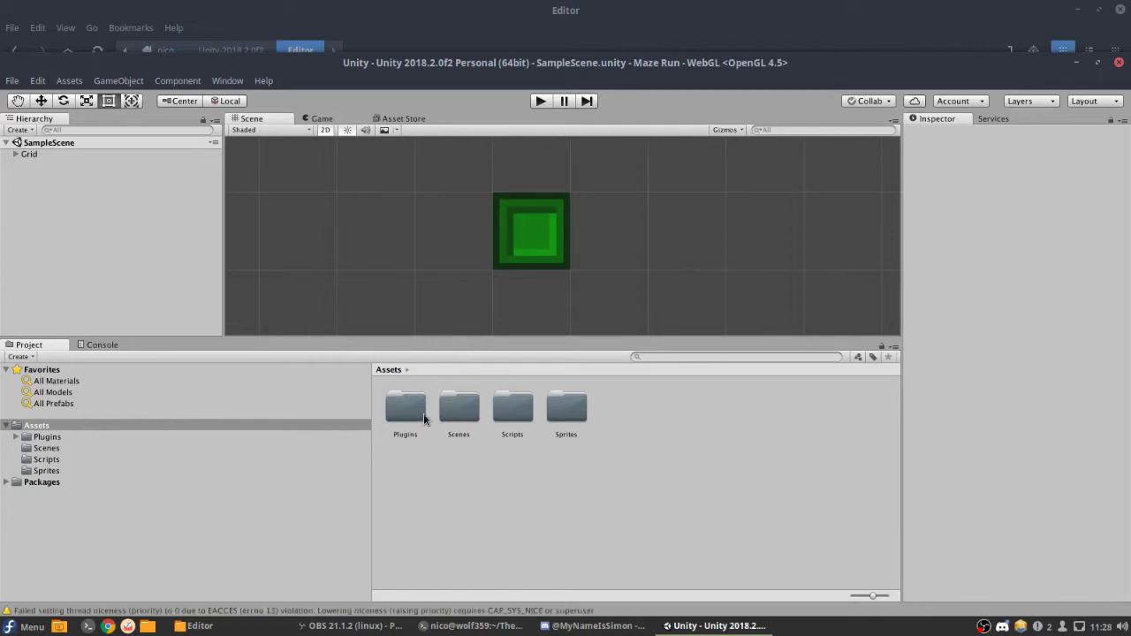
double_click(566, 409)
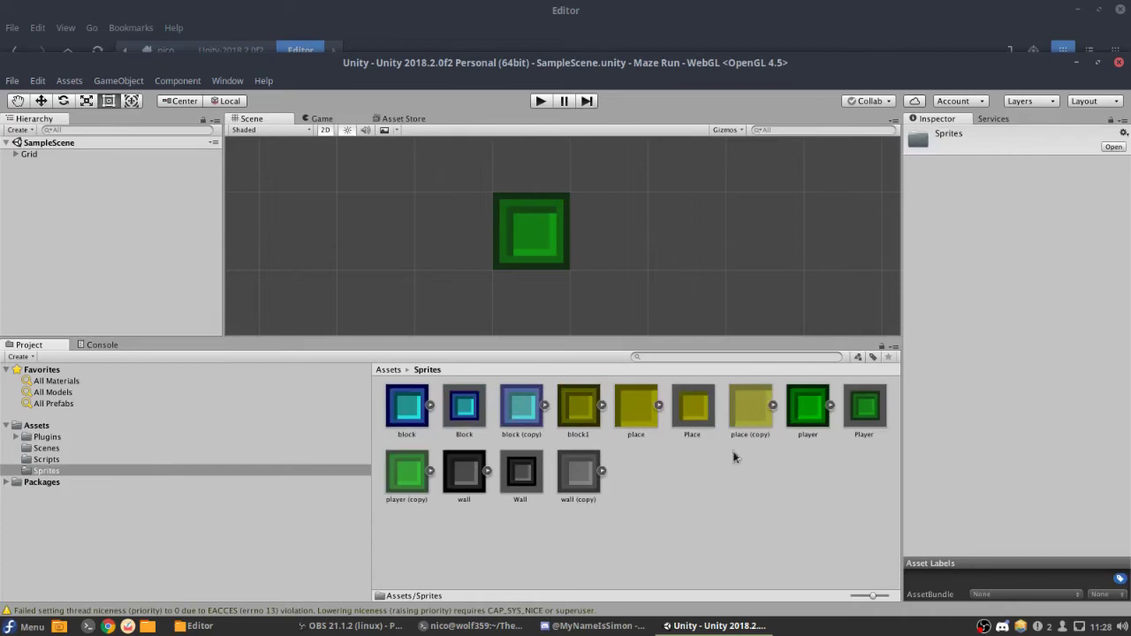
click(481, 431)
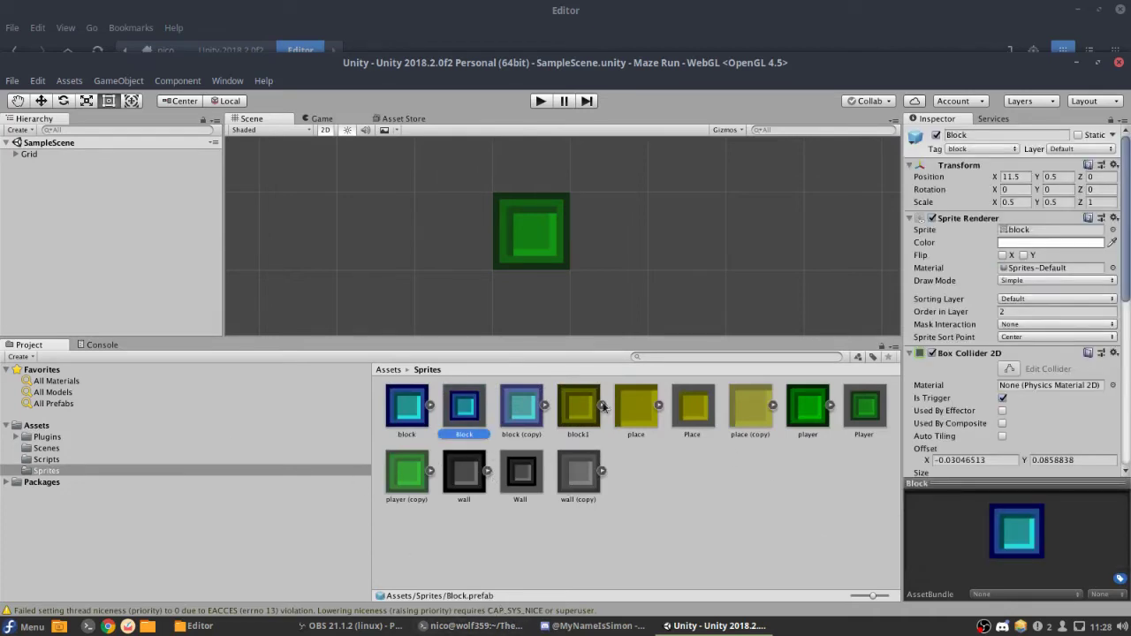
Add the place (copy) sprite to SampleScene and enlarge it to a scale of about 6.59 by 6.41.
scroll(659, 185, down, 5)
middle_drag(661, 189, 385, 259)
scroll(520, 279, up, 2)
drag(741, 407, 839, 380)
scroll(632, 182, down, 3)
scroll(633, 180, up, 6)
scroll(661, 196, down, 4)
scroll(725, 221, down, 7)
Move the enlarged yellow sprite away from the green player block to about X -11.32, Y -0.66.
drag(739, 256, 521, 240)
scroll(616, 248, up, 8)
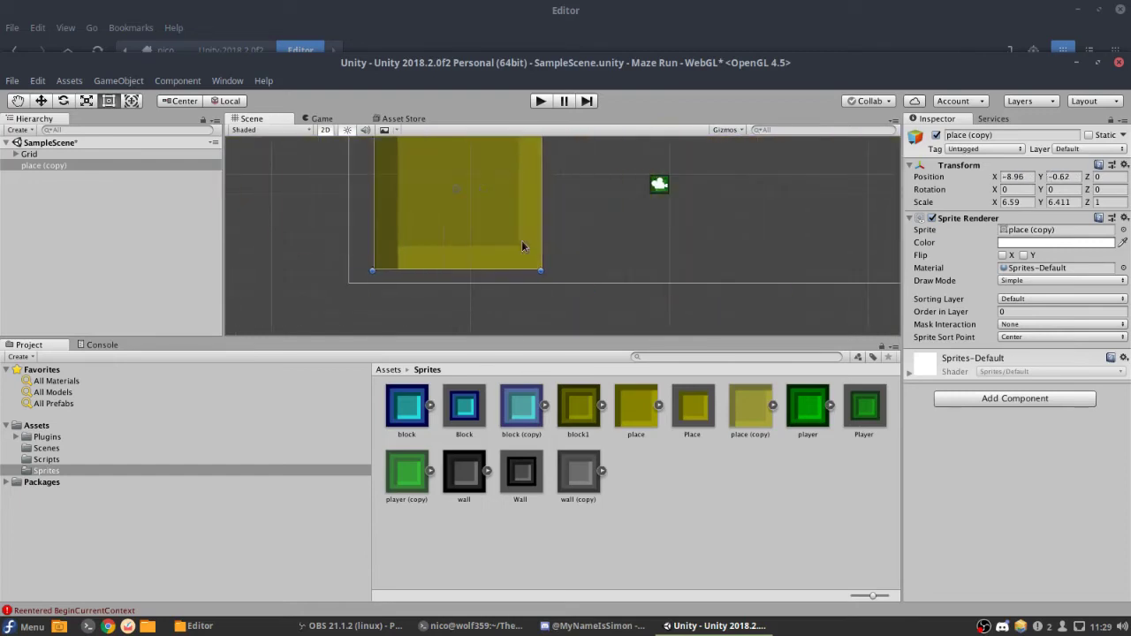
scroll(583, 267, down, 5)
Add a Rigidbody 2D component to the enlarged yellow sprite and move it over the player block to about X -4.04, Y 2.37.
click(984, 396)
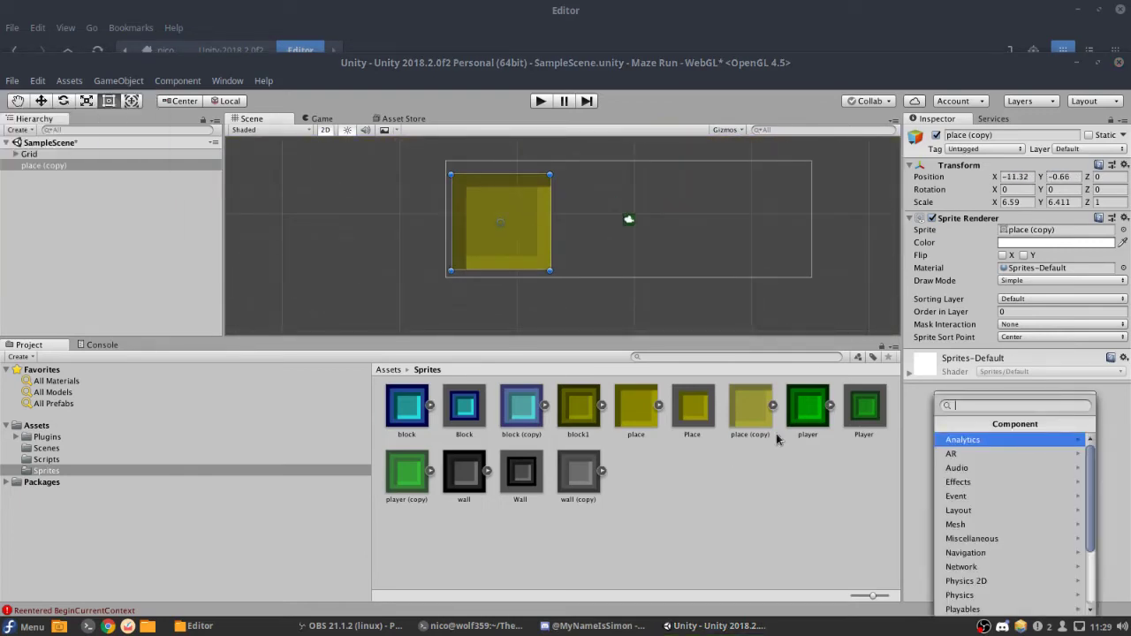
text(rigid)
key(Down)
key(Return)
drag(526, 234, 613, 198)
Run the scene to test how gravity acts on the enlarged yellow sprite, and stop it.
click(540, 101)
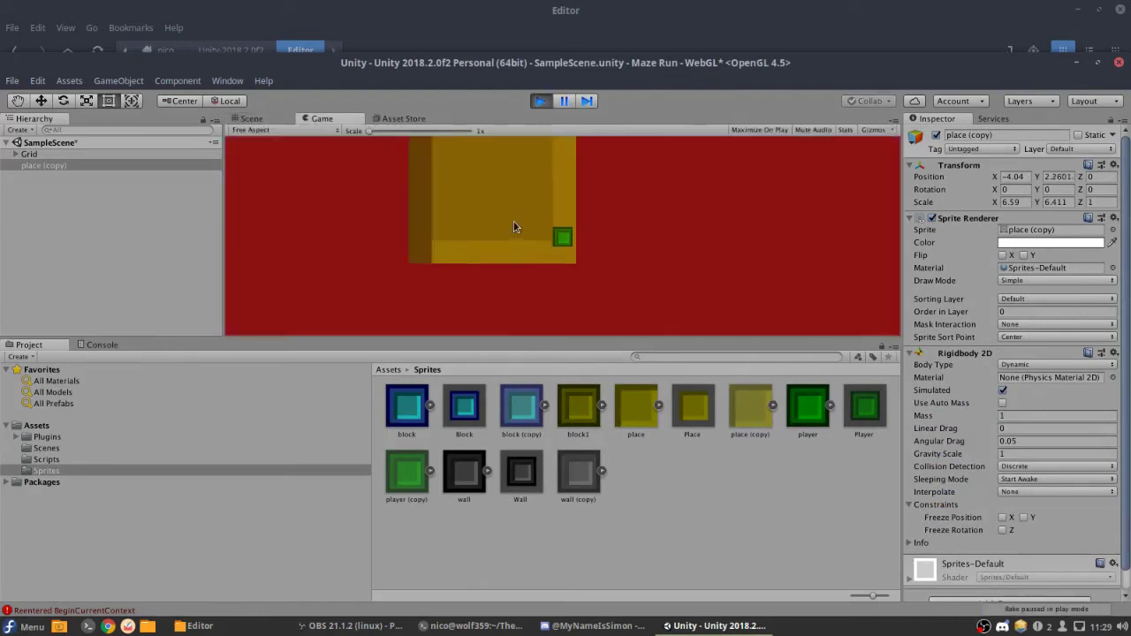
click(537, 101)
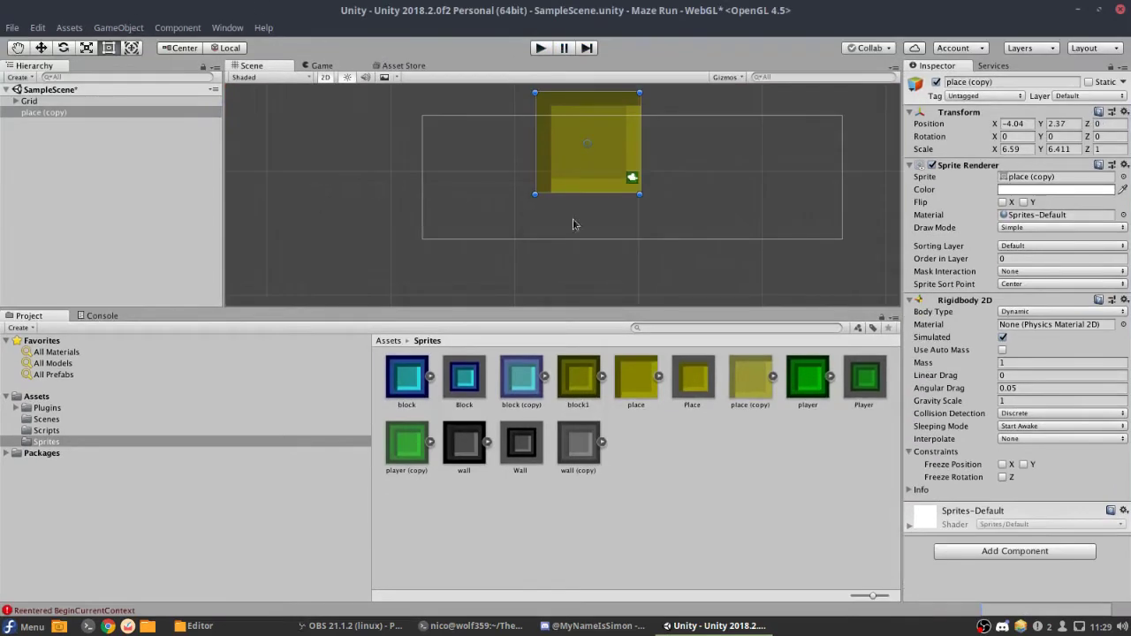
scroll(590, 198, up, 8)
middle_drag(590, 198, 455, 302)
scroll(548, 184, down, 7)
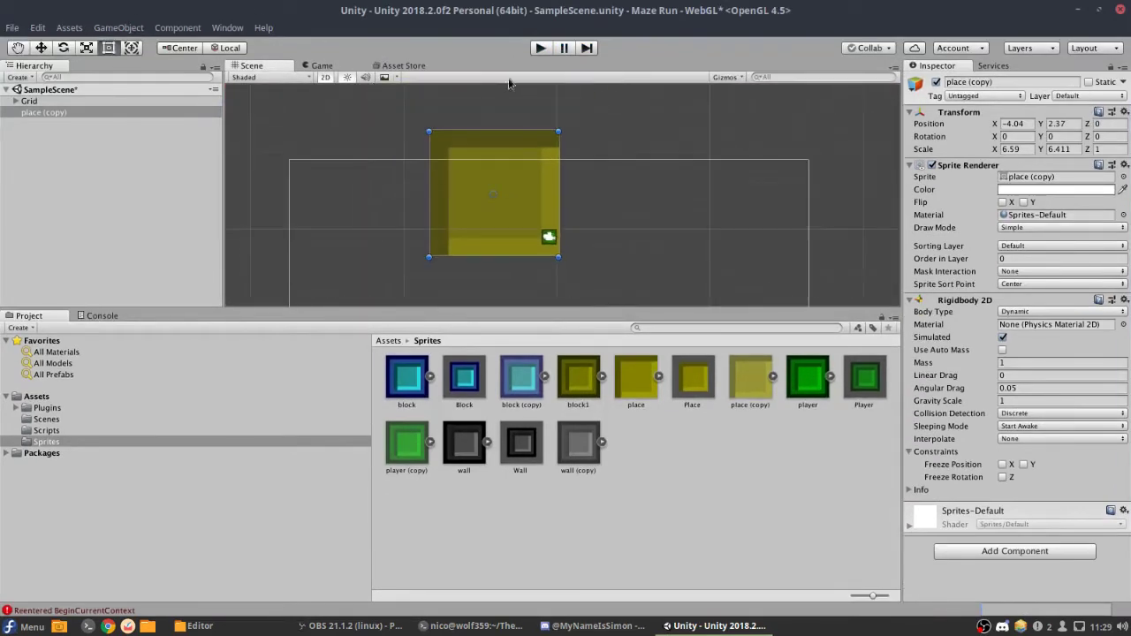
Add a second place (copy) sprite at its original scale to the scene at about X 11.25, Y -1.68.
drag(740, 399, 745, 271)
scroll(745, 271, up, 4)
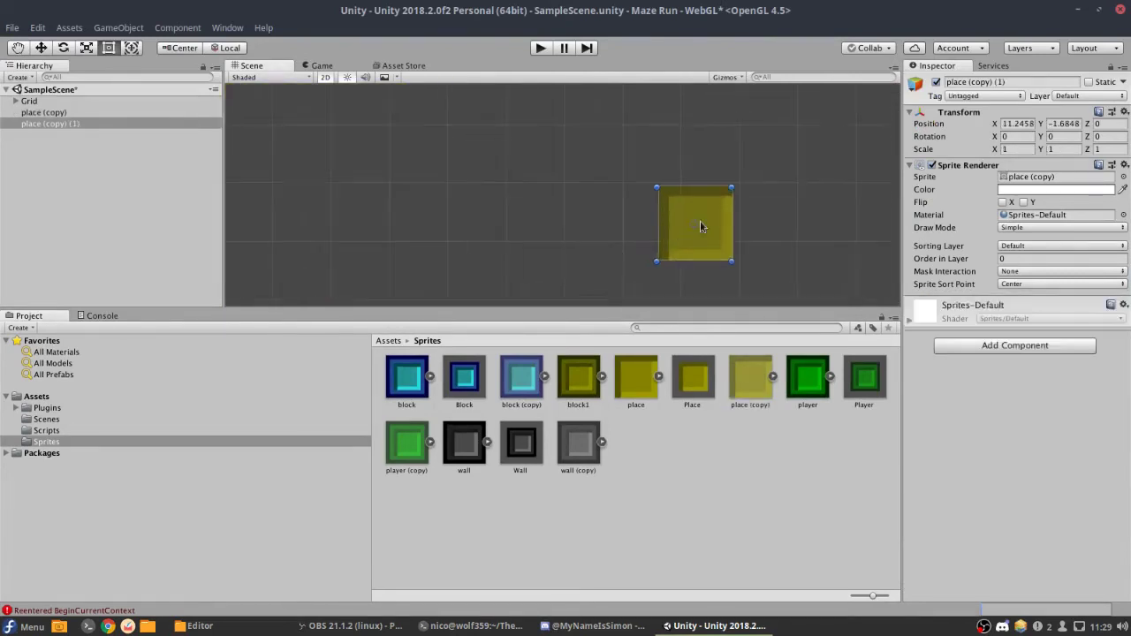
scroll(675, 188, down, 3)
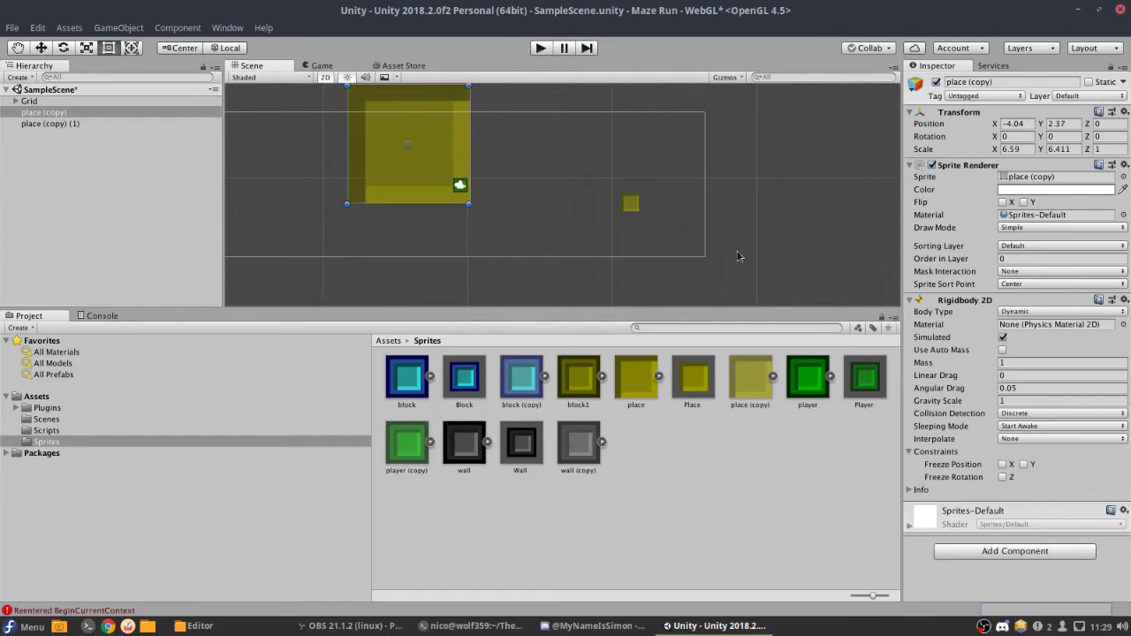
scroll(381, 174, up, 2)
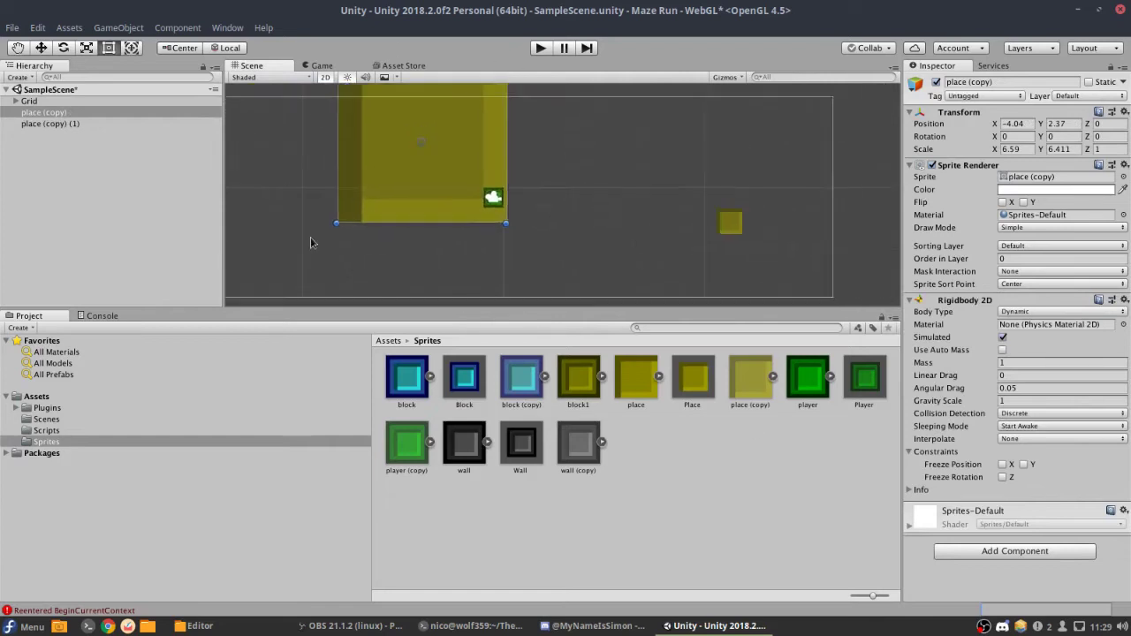
scroll(402, 213, down, 3)
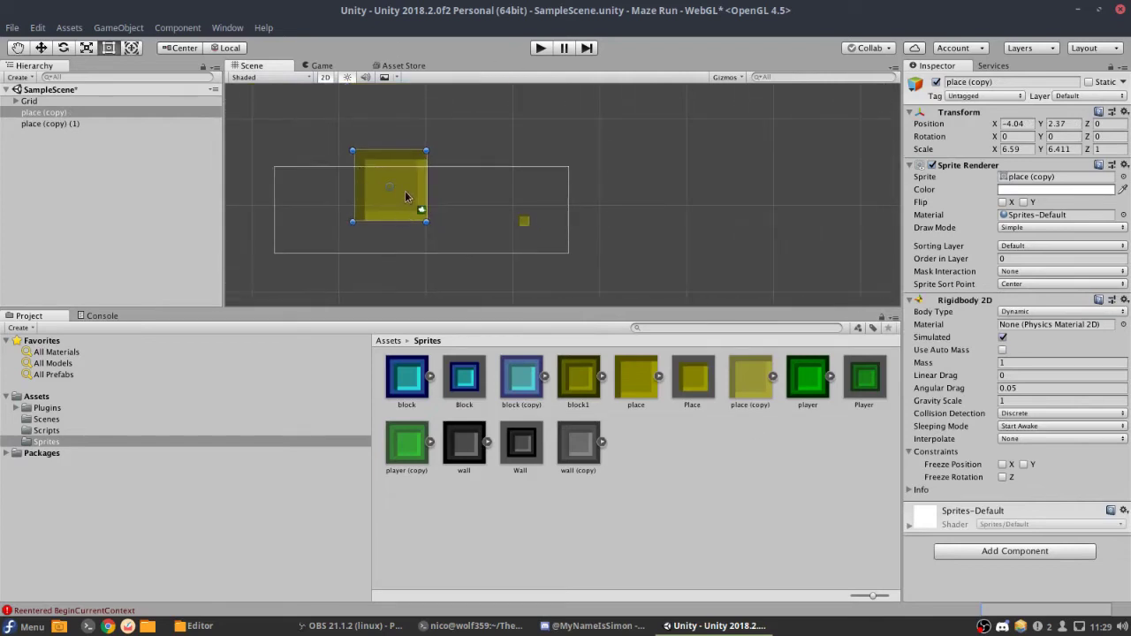
Duplicate the enlarged yellow sprite twice and place the copies in a row beside the original.
key(ctrl+d)
drag(426, 185, 579, 196)
key(ctrl+d)
click(402, 187)
drag(412, 184, 548, 166)
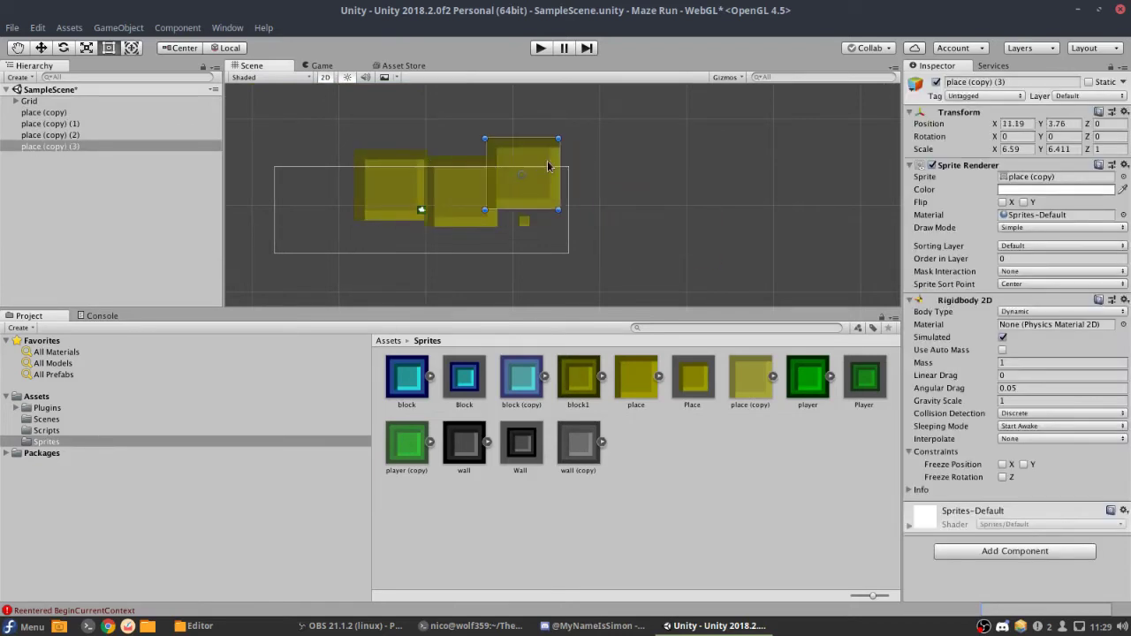
Delete all the yellow place (copy) sprites from SampleScene, including the duplicates and the small one.
key(Delete)
click(450, 182)
key(Delete)
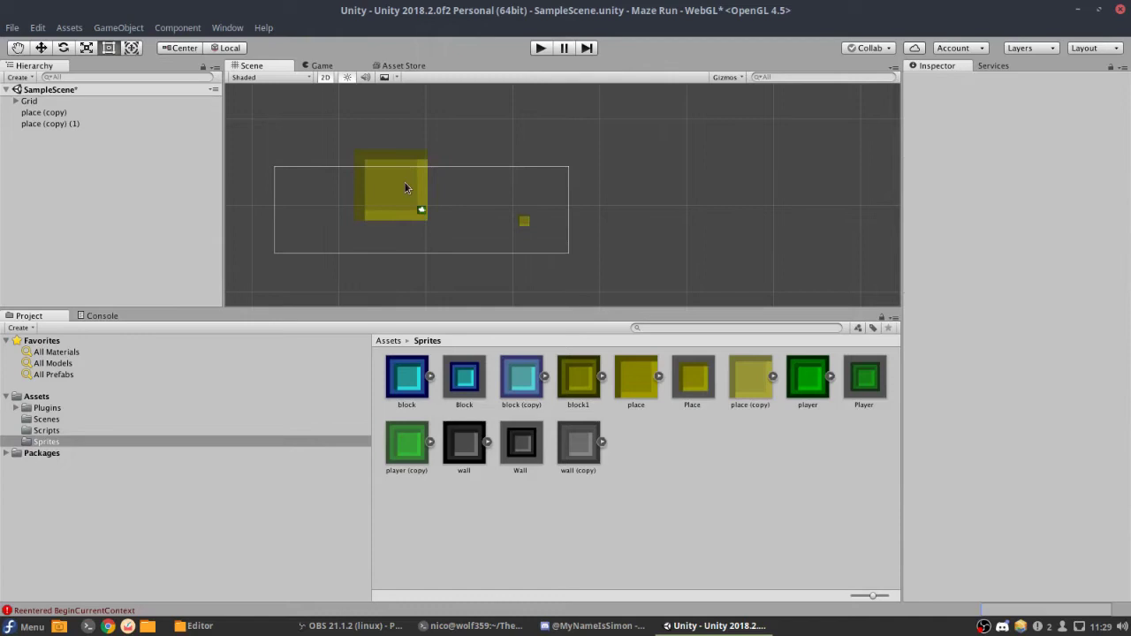
click(405, 186)
key(Delete)
click(526, 223)
key(Delete)
scroll(520, 212, up, 6)
middle_drag(517, 210, 814, 206)
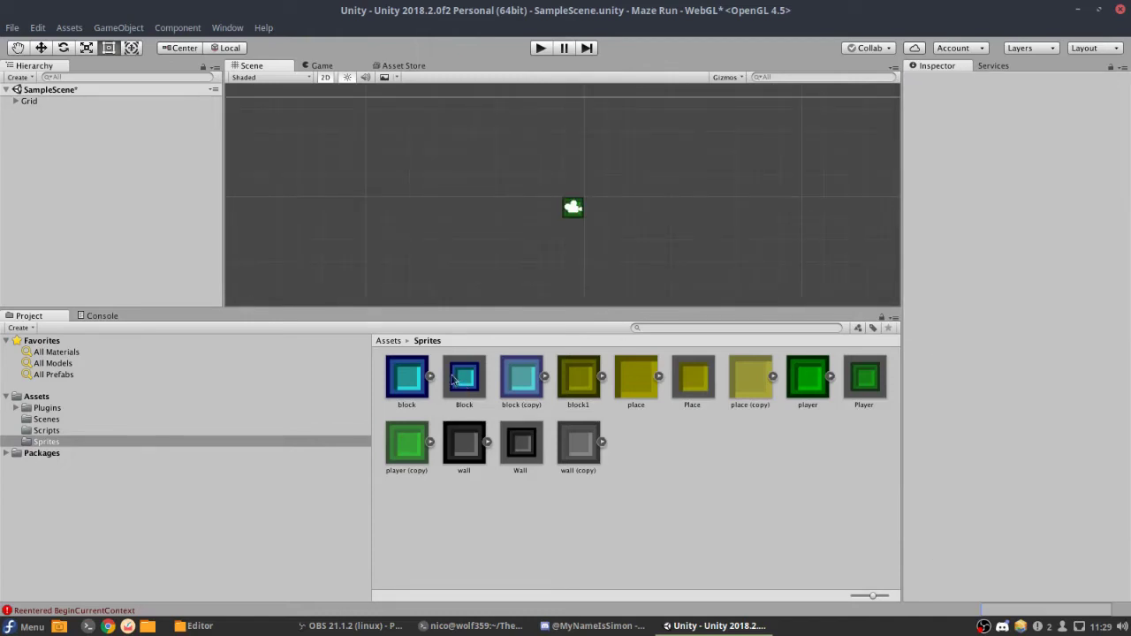
Create a new prefab in the Sprites folder and name it THE GREATES PREFAB EVERR.
click(124, 29)
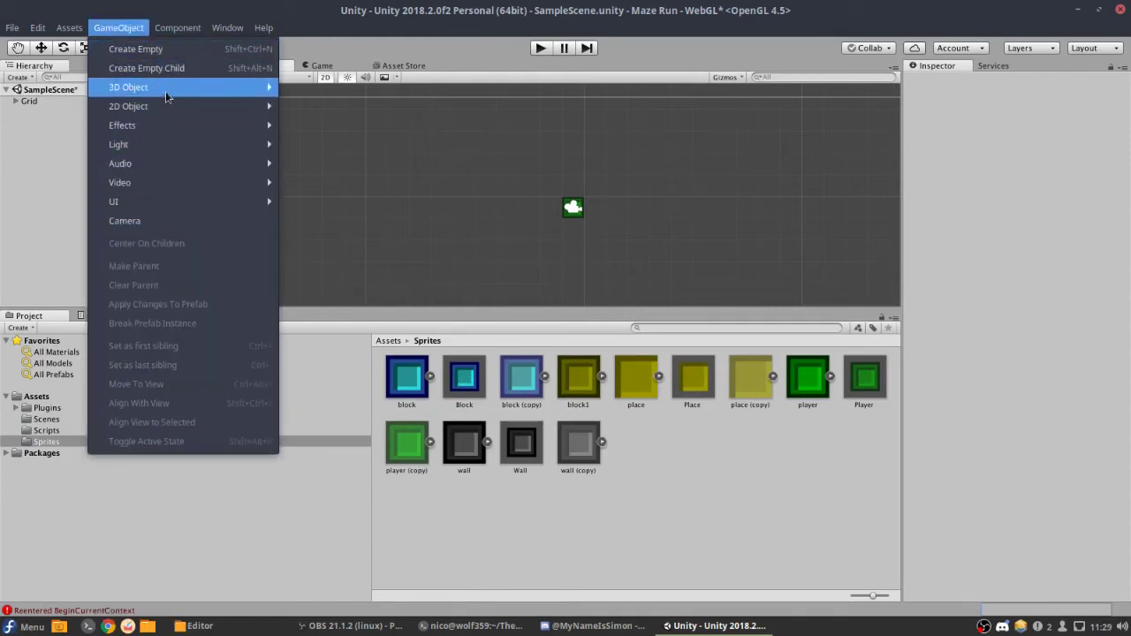
click(680, 470)
right_click(681, 471)
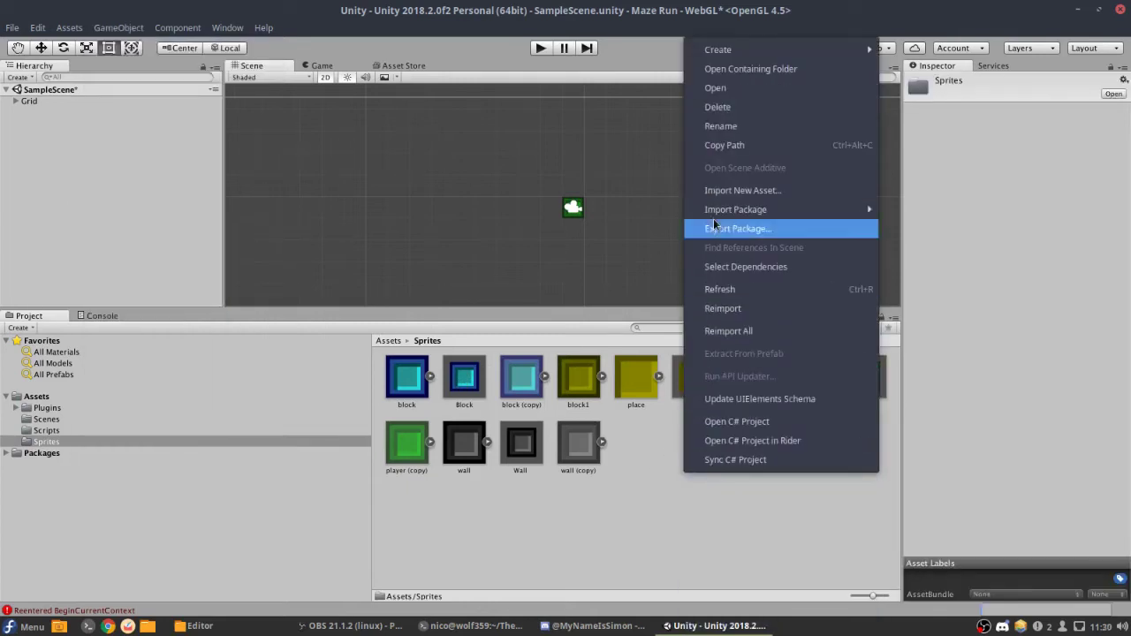
click(30, 330)
click(30, 328)
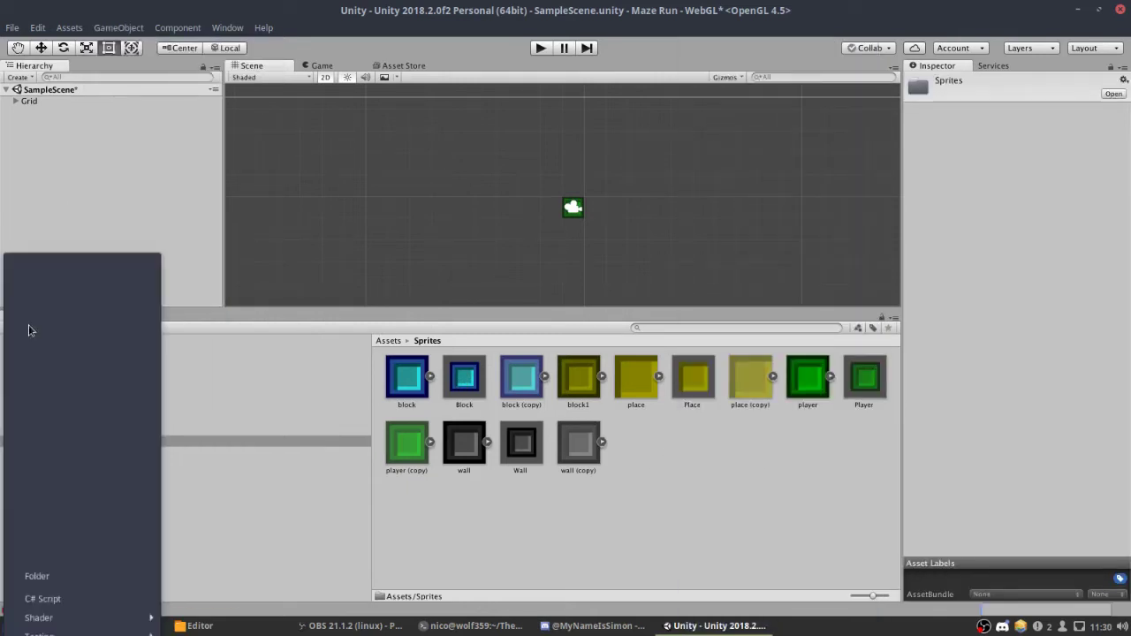
scroll(31, 362, down, 2)
scroll(33, 391, down, 2)
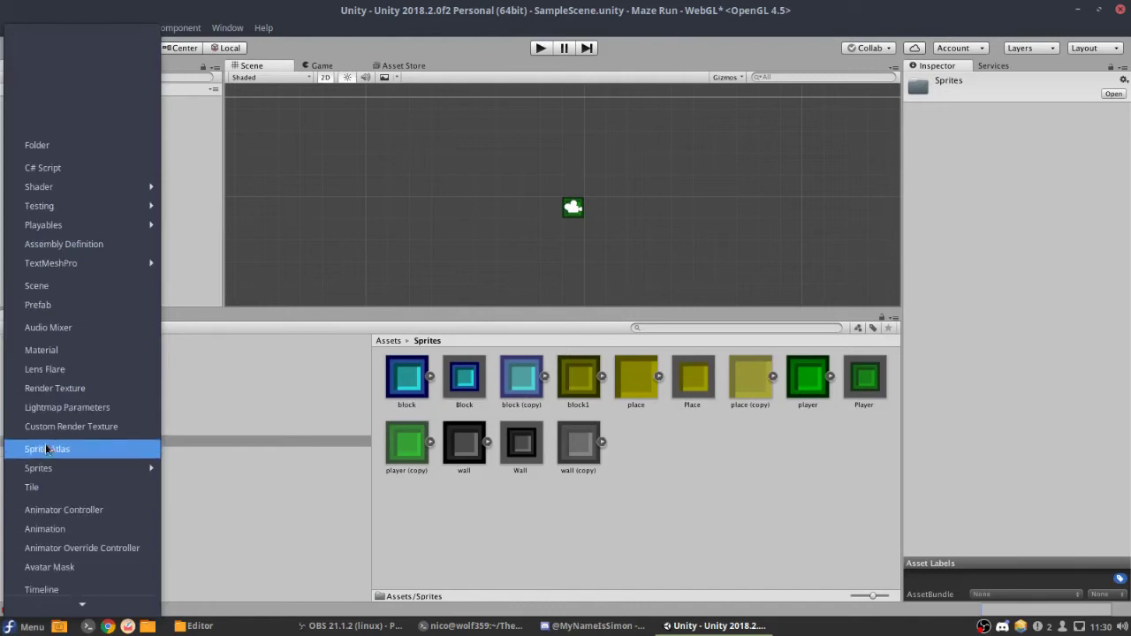
mouse_move(45, 431)
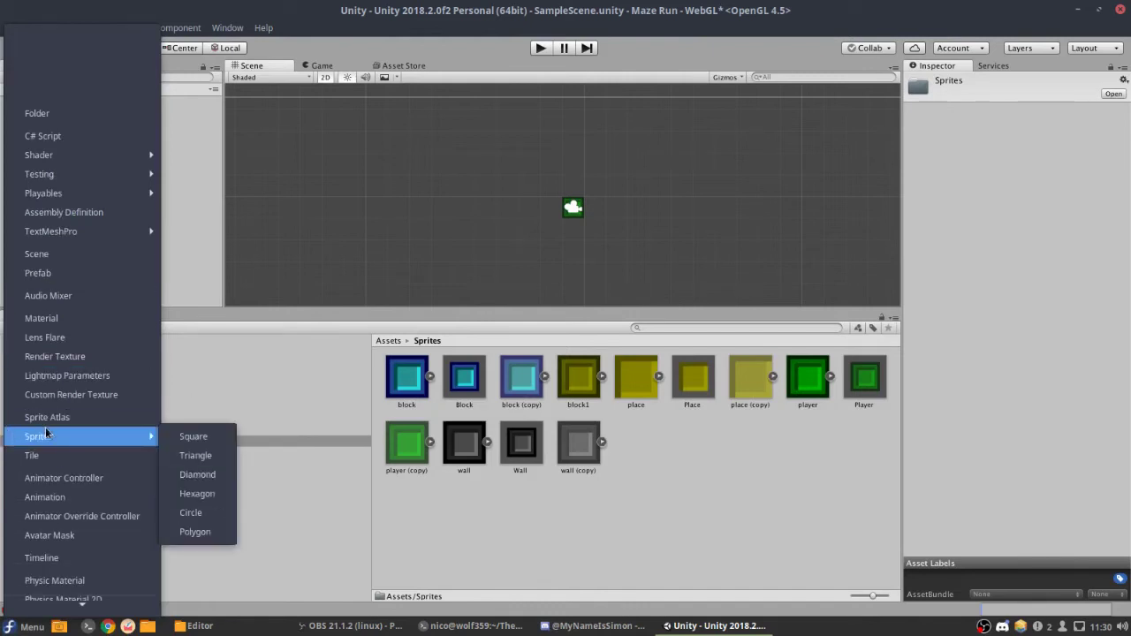
click(75, 275)
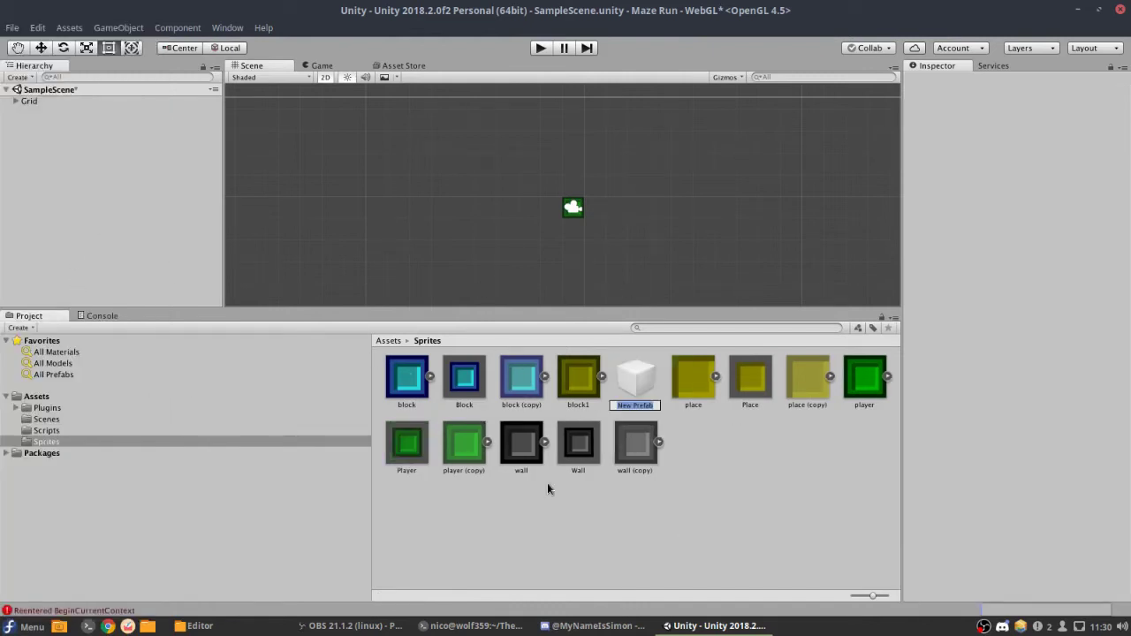
text(ThE GREATES PREFAB EVERR)
key(Return)
Add the wall sprite to the scene beside the green player block at about X -2.97, Y 0.
scroll(468, 153, down, 4)
middle_drag(468, 153, 504, 119)
scroll(468, 153, up, 4)
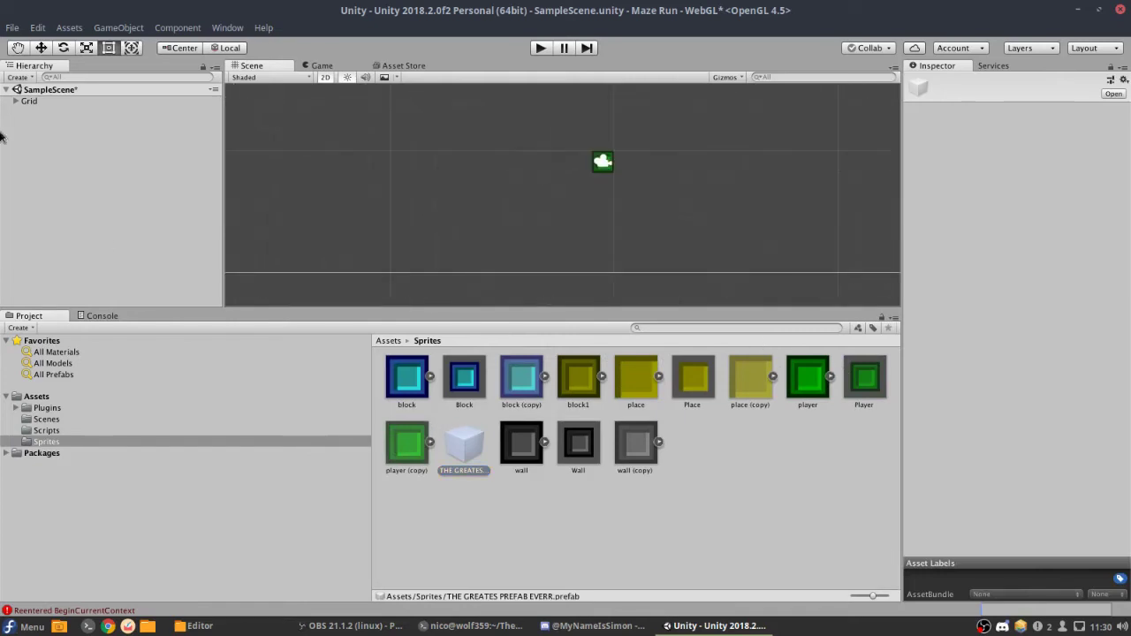
click(396, 382)
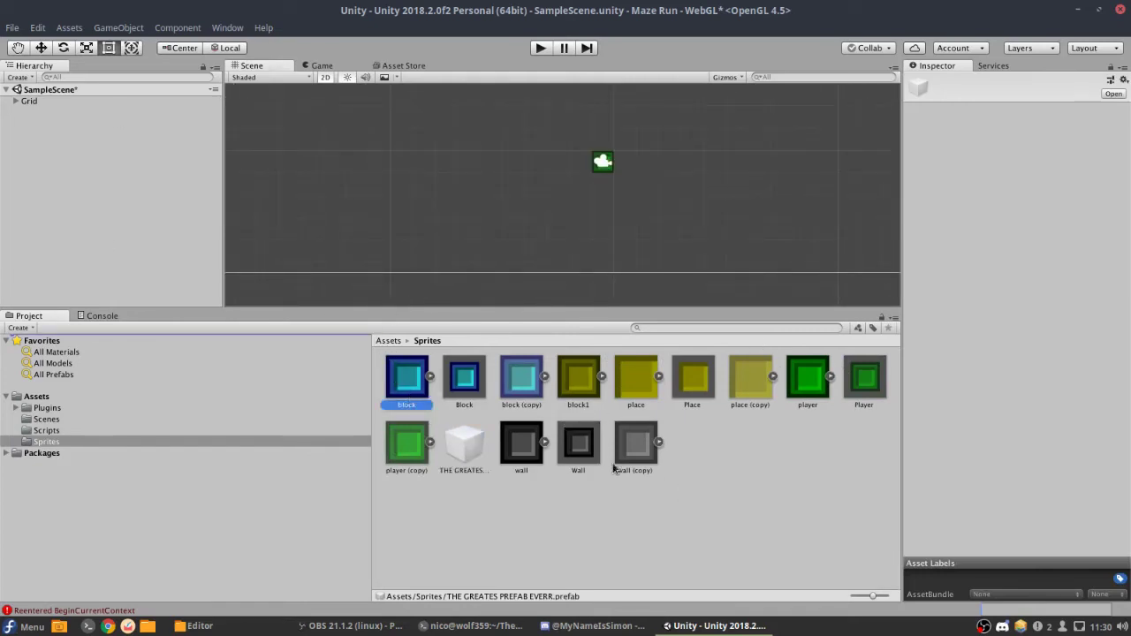
drag(464, 446, 499, 188)
scroll(521, 201, up, 2)
scroll(428, 160, up, 5)
scroll(584, 203, down, 3)
middle_drag(558, 210, 373, 209)
scroll(374, 210, down, 6)
drag(381, 204, 440, 162)
Add a Rigidbody 2D component to the wall object and set its gravity scale to 0.1.
click(951, 346)
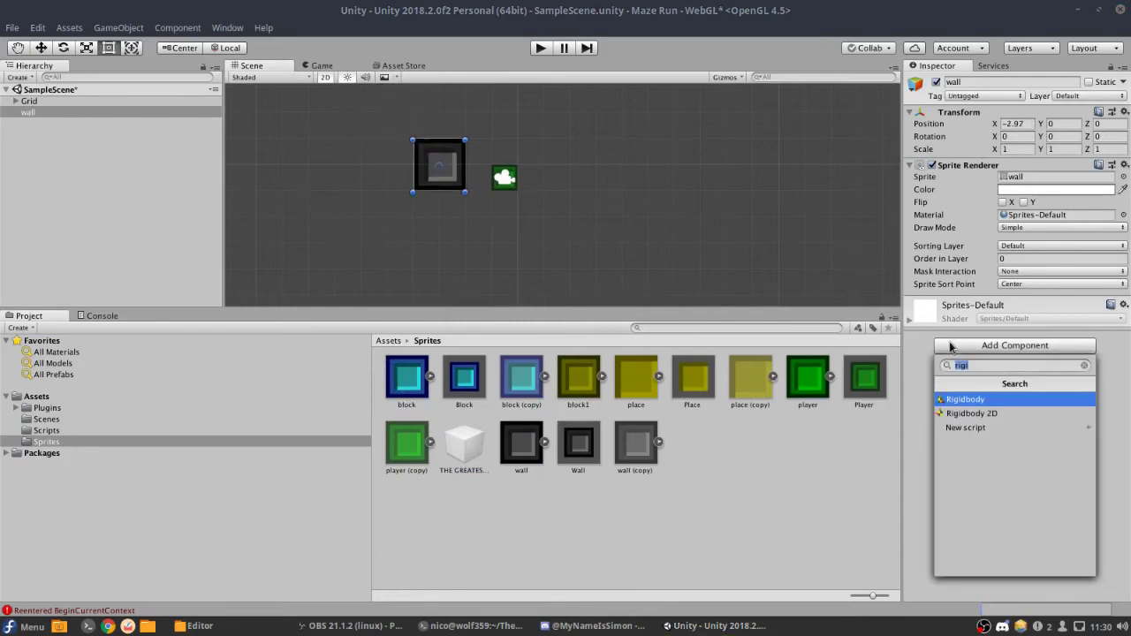
click(1003, 412)
click(1028, 401)
text(0.1)
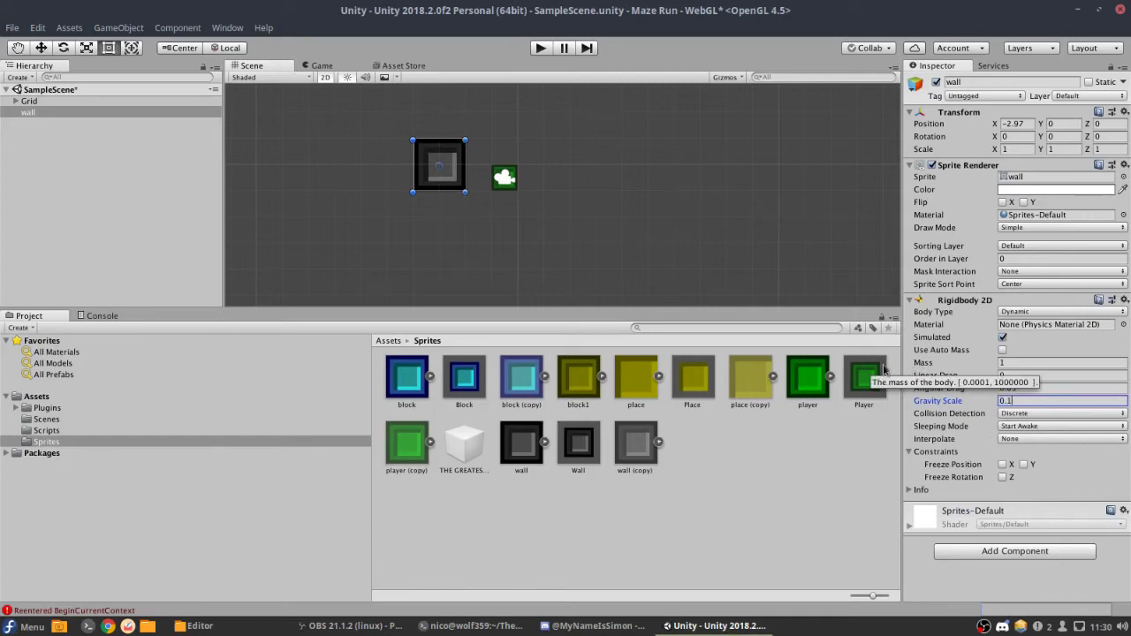
Add a Box Collider 2D component to the wall object.
scroll(494, 209, up, 2)
middle_drag(493, 209, 526, 229)
click(1069, 553)
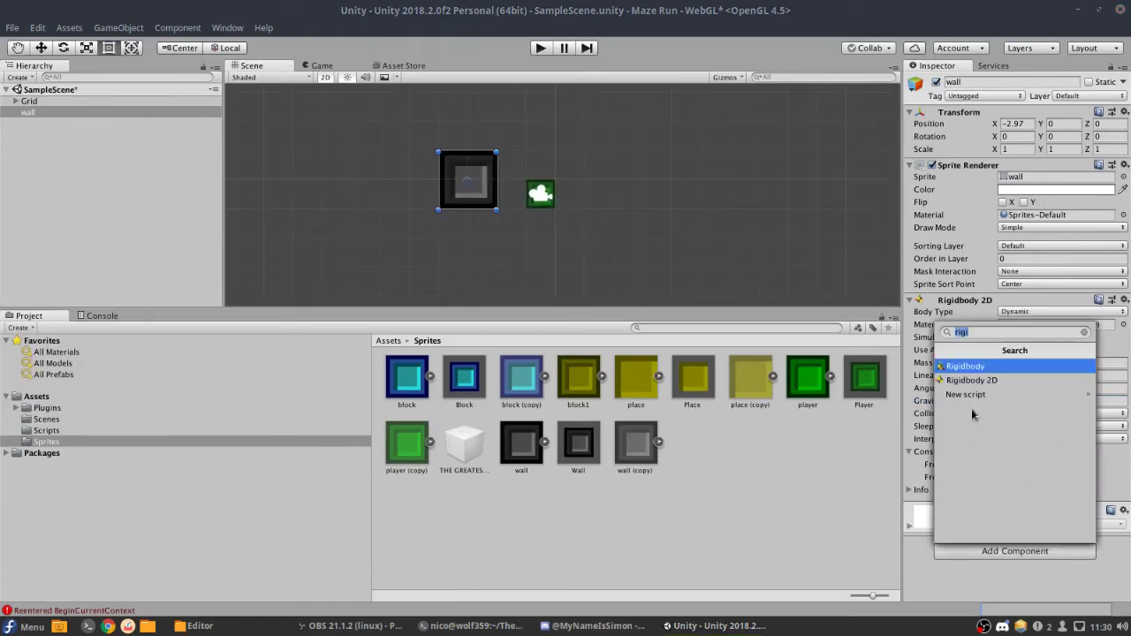
key(BackSpace)
text(o)
key(BackSpace)
text(box)
click(989, 385)
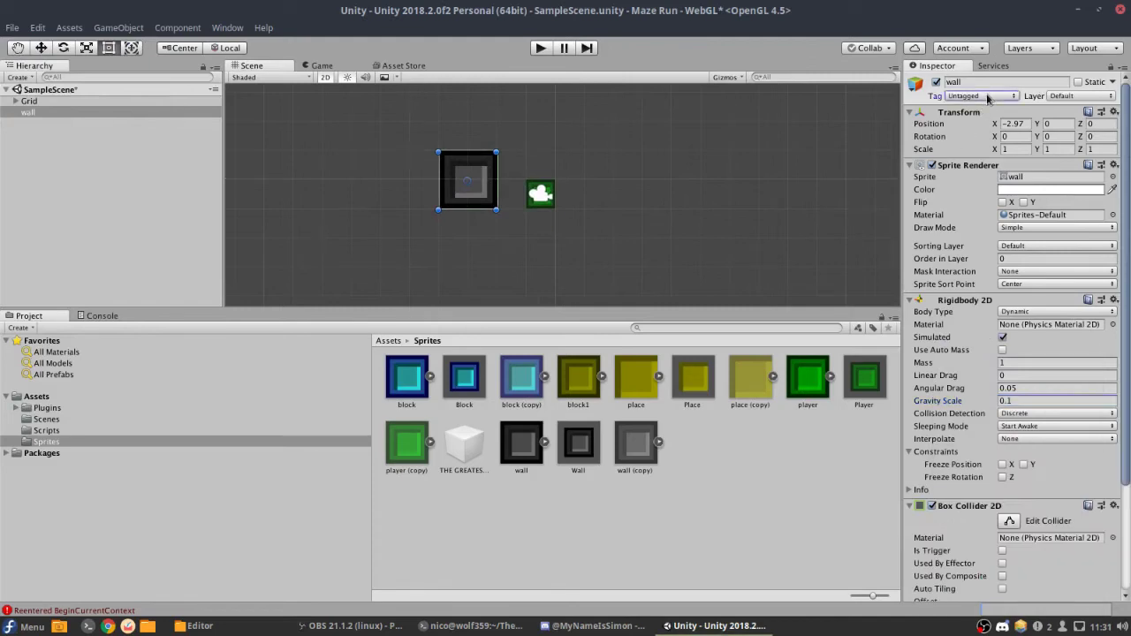
Assign the wall tag to the wall object and move it above the player block to about X -0.72, Y 2.98.
click(981, 96)
click(996, 264)
scroll(978, 492, down, 4)
drag(492, 199, 559, 111)
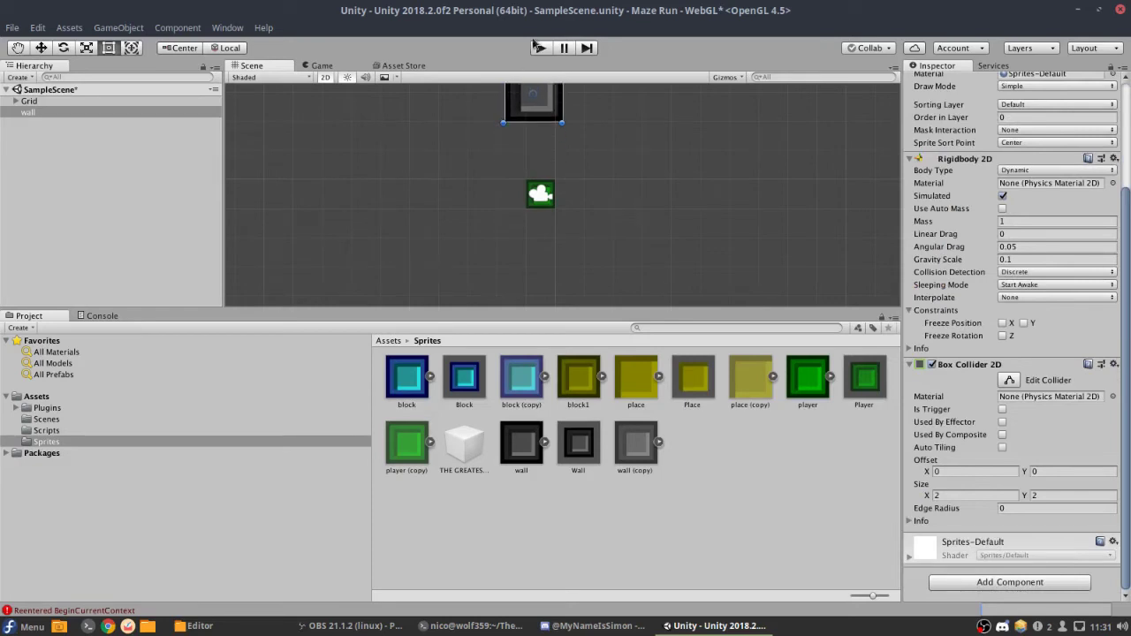
Make the wall object's Box Collider 2D a trigger.
click(1003, 410)
scroll(588, 205, down, 1)
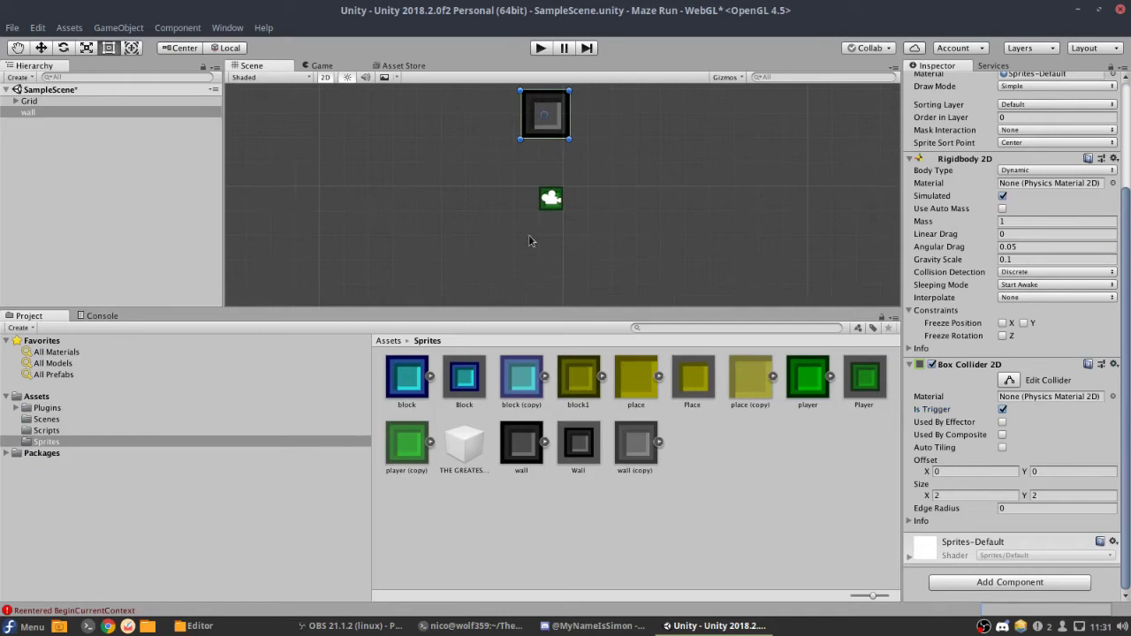
scroll(575, 224, up, 2)
middle_drag(566, 173, 557, 227)
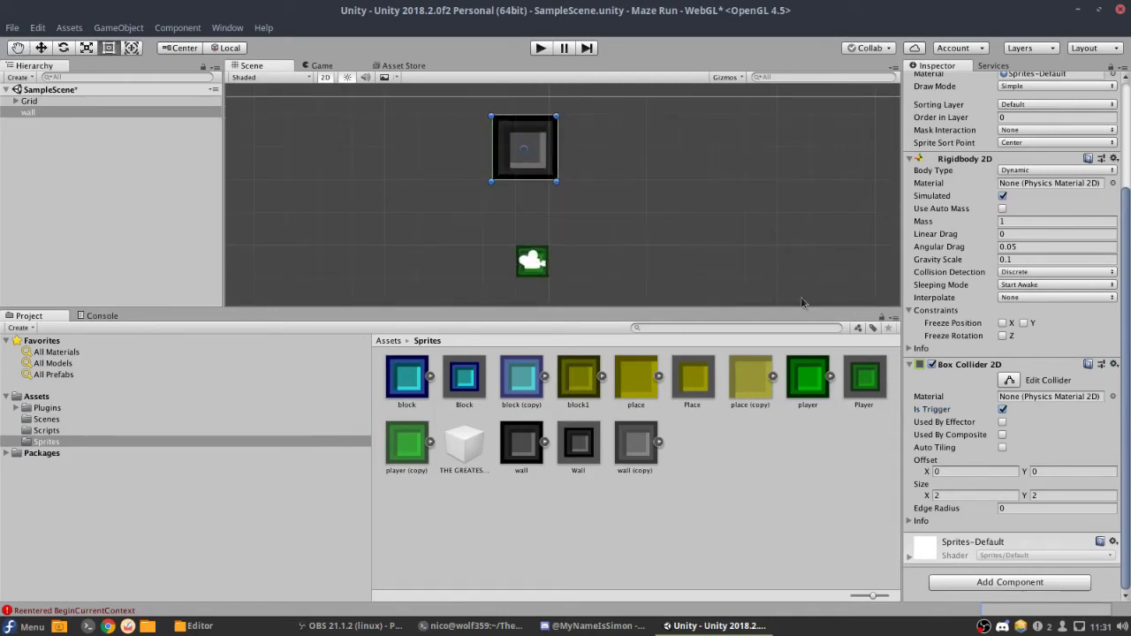
middle_drag(520, 178, 519, 167)
scroll(1020, 350, up, 4)
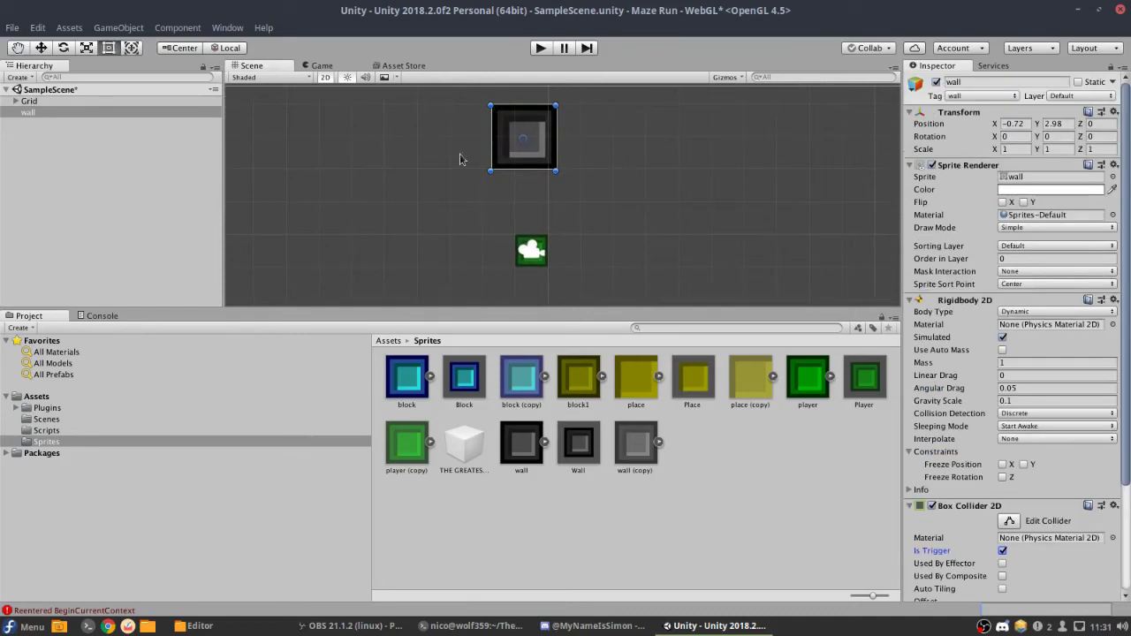
Run the scene twice to test the wall falling onto the player block, stopping it each time.
click(543, 48)
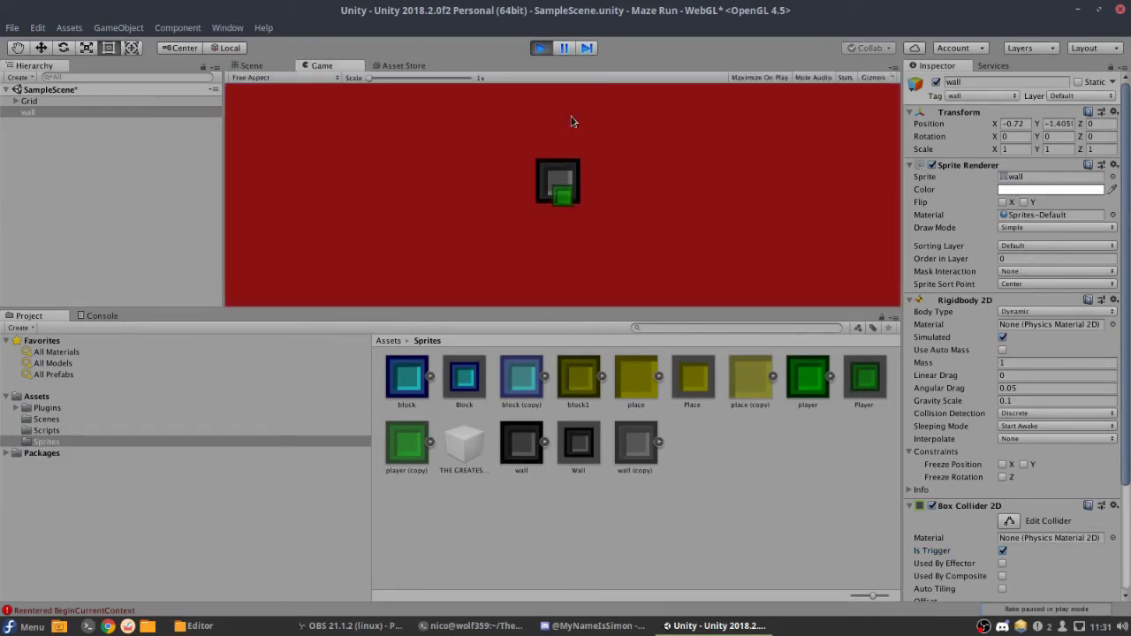
click(541, 48)
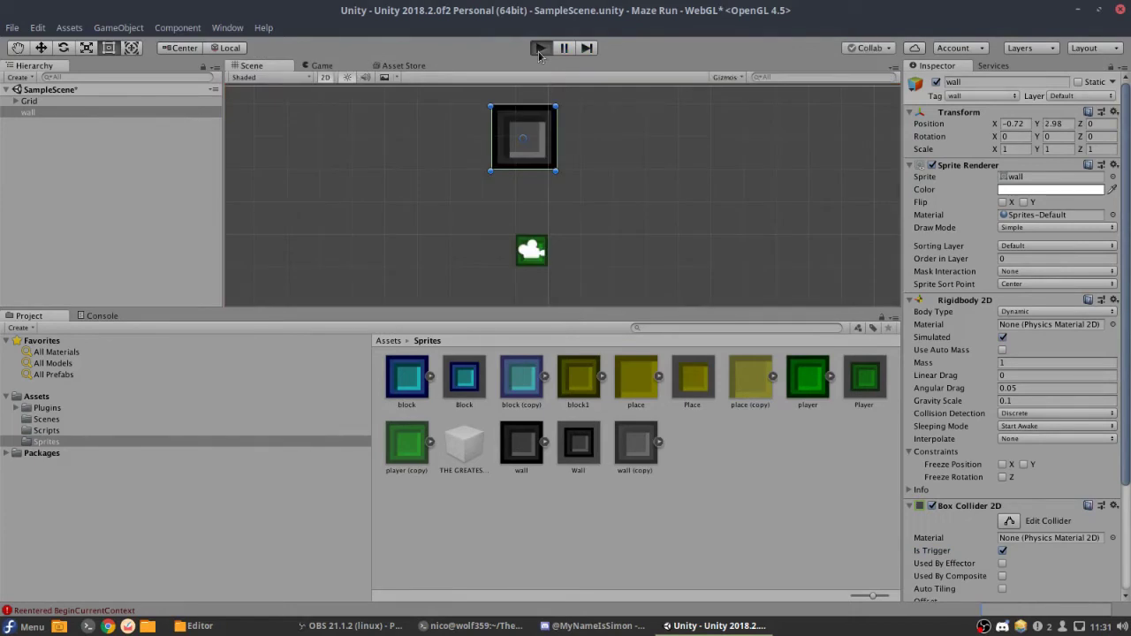
click(541, 48)
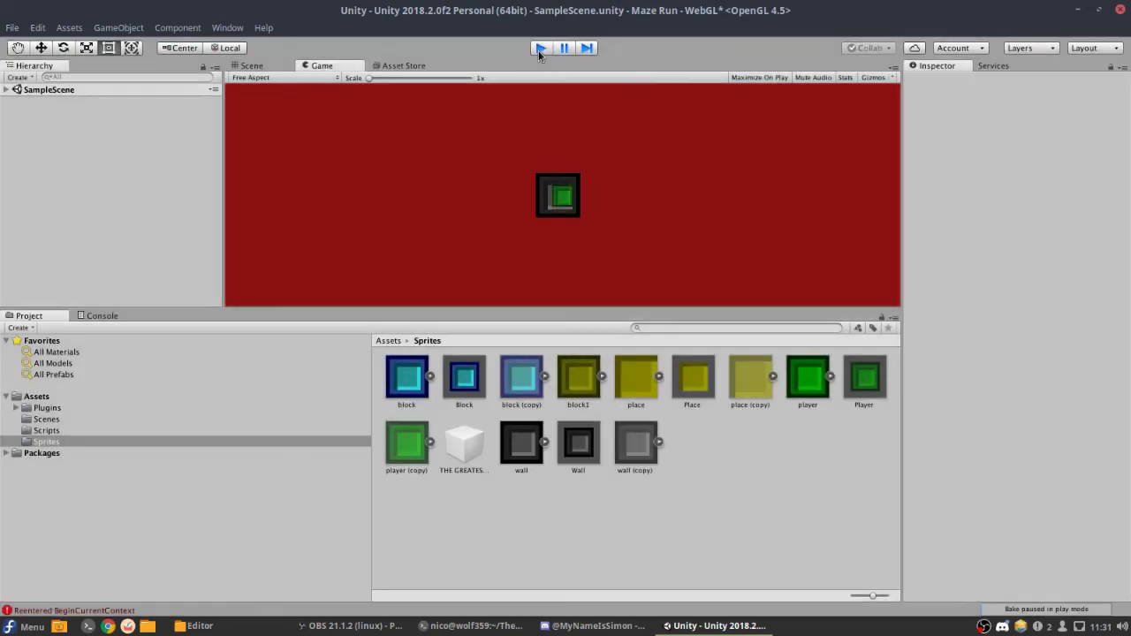
click(538, 50)
click(502, 125)
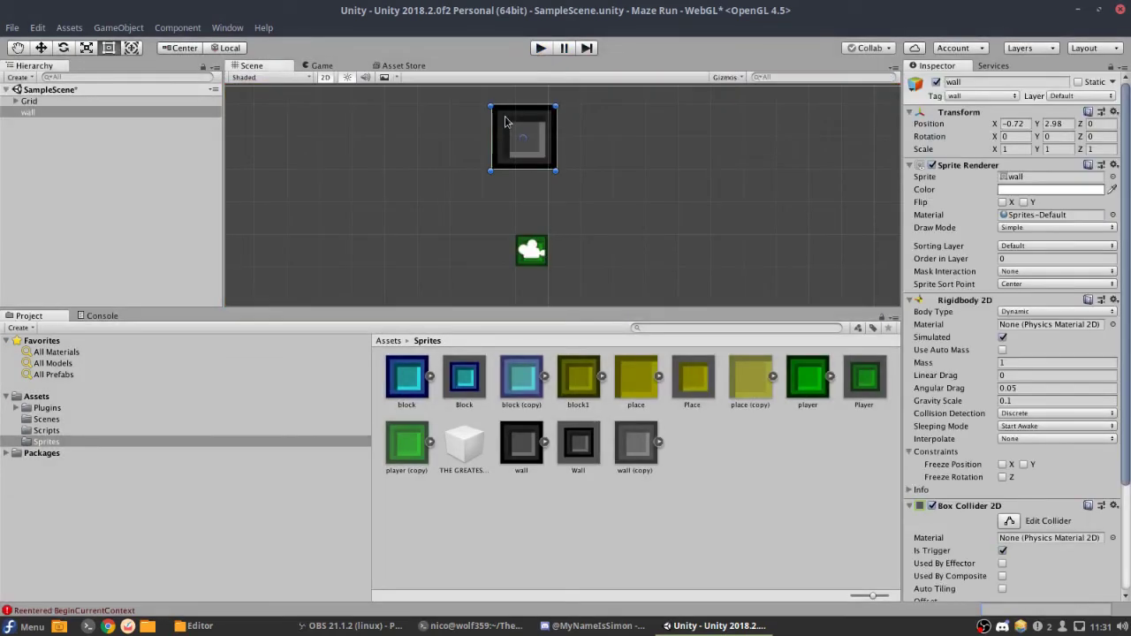
drag(521, 441, 534, 165)
mouse_move(558, 223)
mouse_down()
mouse_move(469, 245)
mouse_move(556, 133)
mouse_move(541, 210)
mouse_up()
scroll(361, 176, up, 1)
scroll(610, 188, up, 1)
key(Delete)
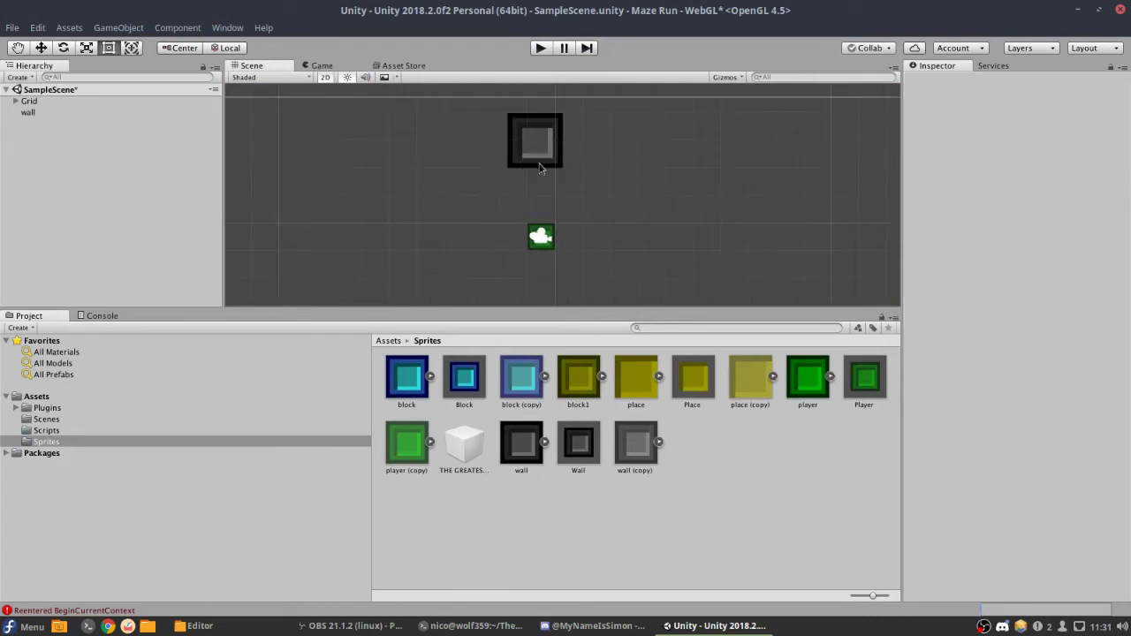
Store the configured wall object in the THE GREATES PREFAB EVERR prefab and select that prefab to inspect its components.
click(534, 139)
drag(40, 118, 464, 444)
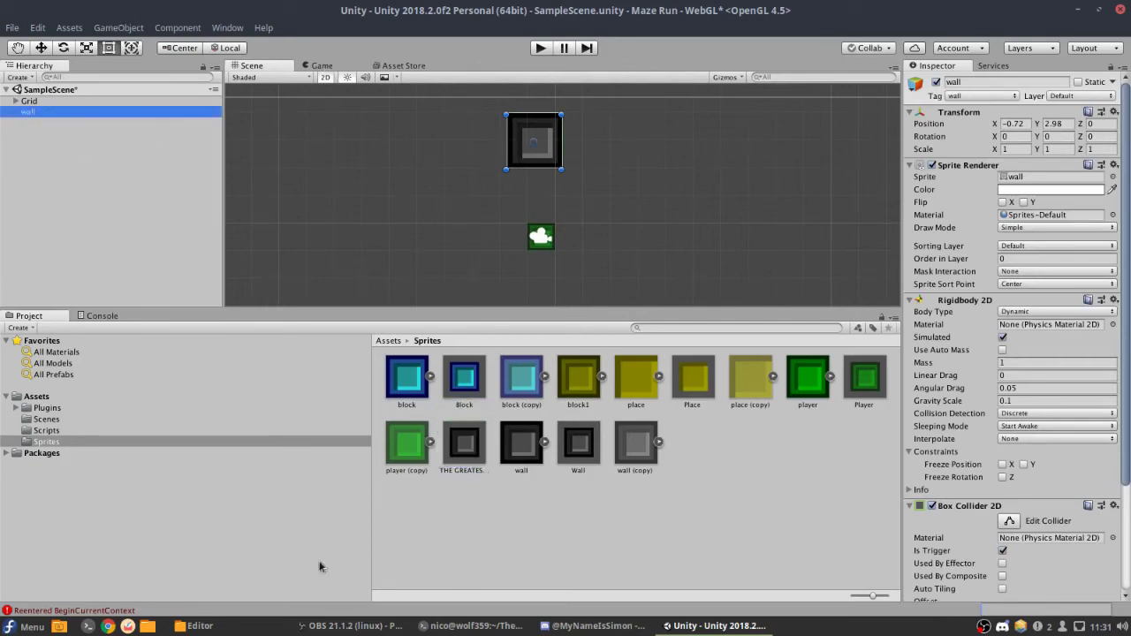
click(464, 447)
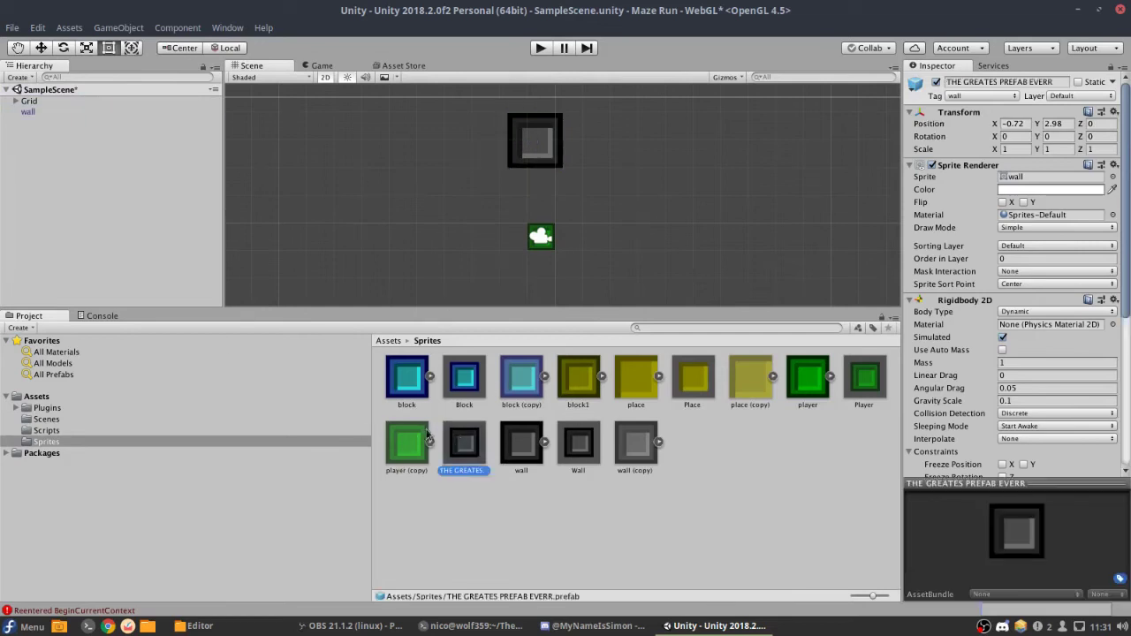
Place three instances of THE GREATES PREFAB EVERR in the scene around the green player block.
drag(466, 445, 374, 168)
drag(478, 467, 680, 166)
drag(462, 447, 632, 254)
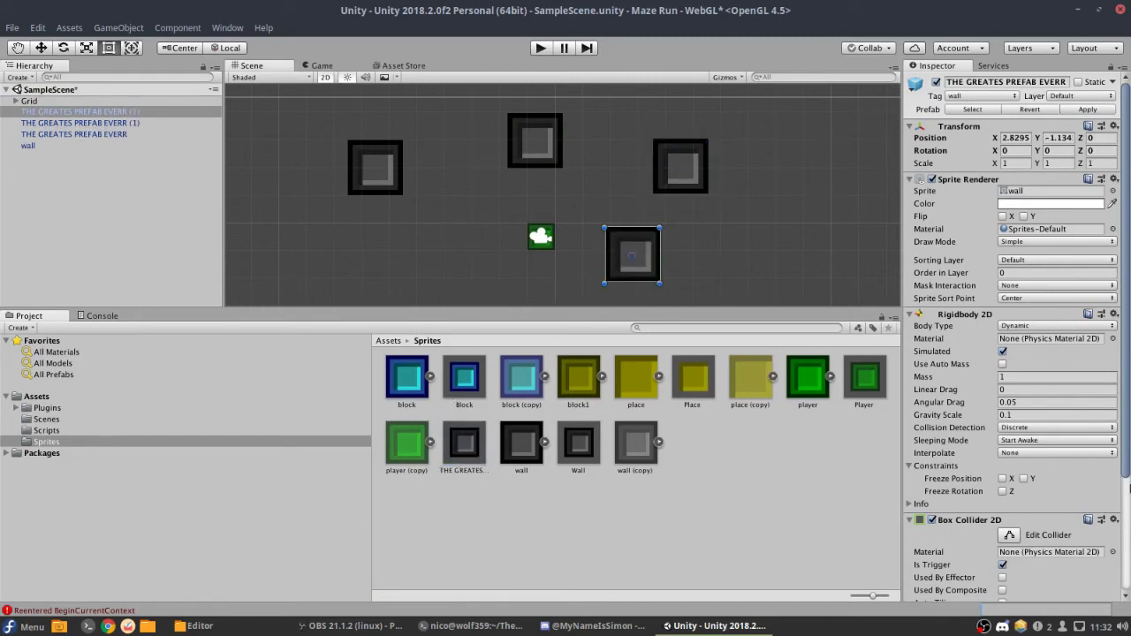
Add another THE GREATES PREFAB EVERR instance above the player block and run the scene briefly to test the falling walls.
scroll(960, 428, down, 4)
drag(464, 442, 492, 228)
click(537, 48)
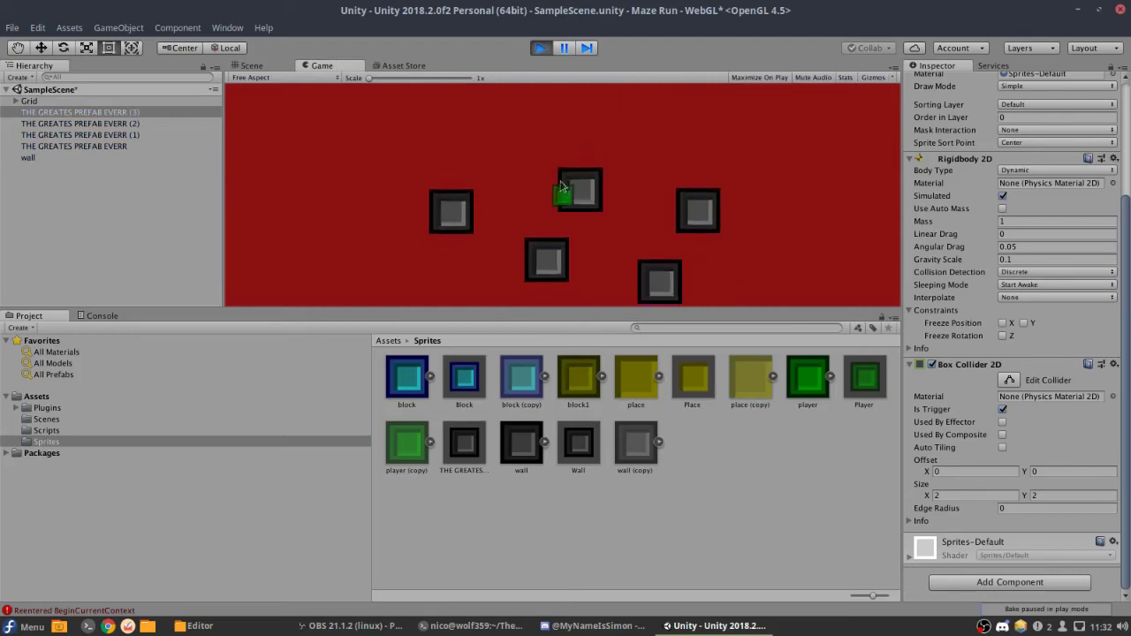
key(ctrl+p)
Delete all the wall and prefab instances from the scene, and briefly run the game to place a row of walls.
key(Delete)
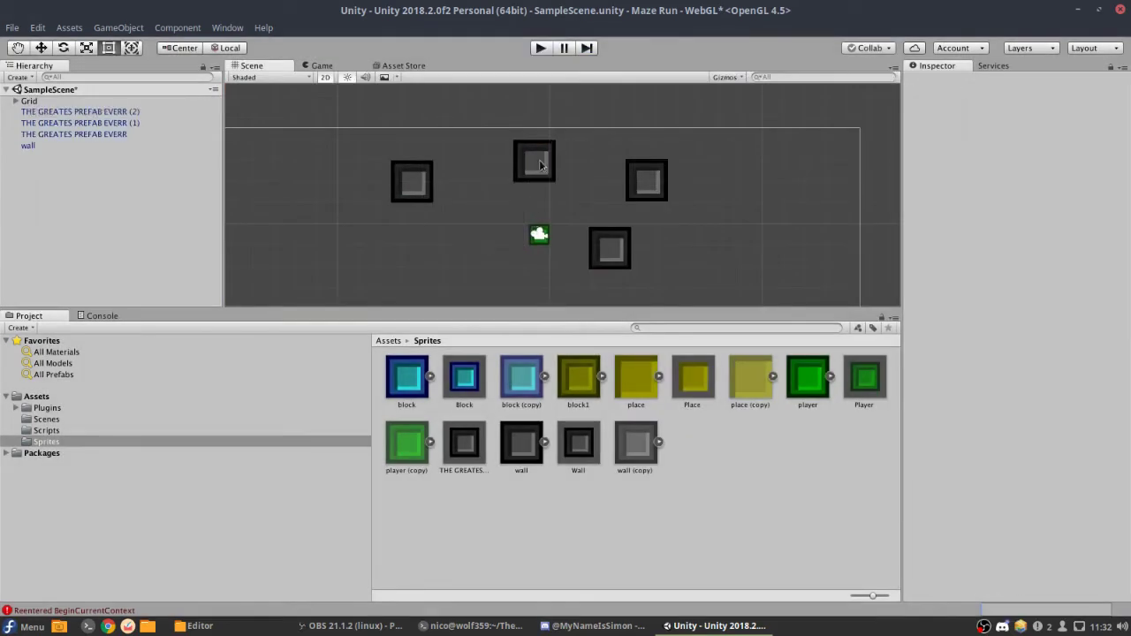
click(536, 163)
key(Delete)
click(612, 250)
key(Delete)
click(645, 184)
key(Delete)
click(416, 182)
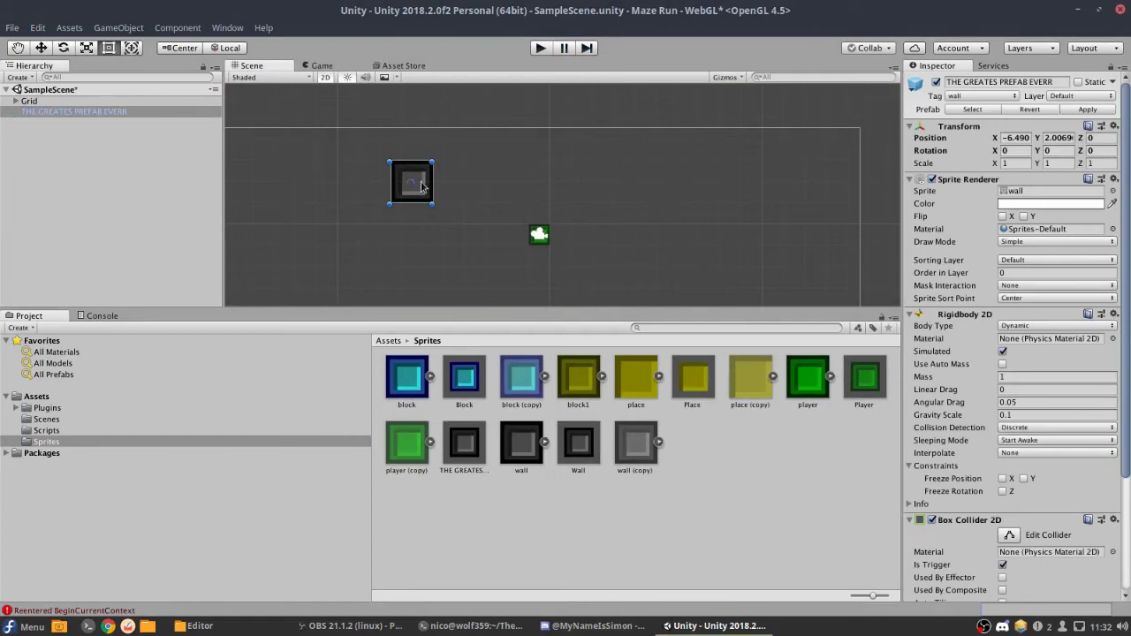
key(Delete)
click(538, 49)
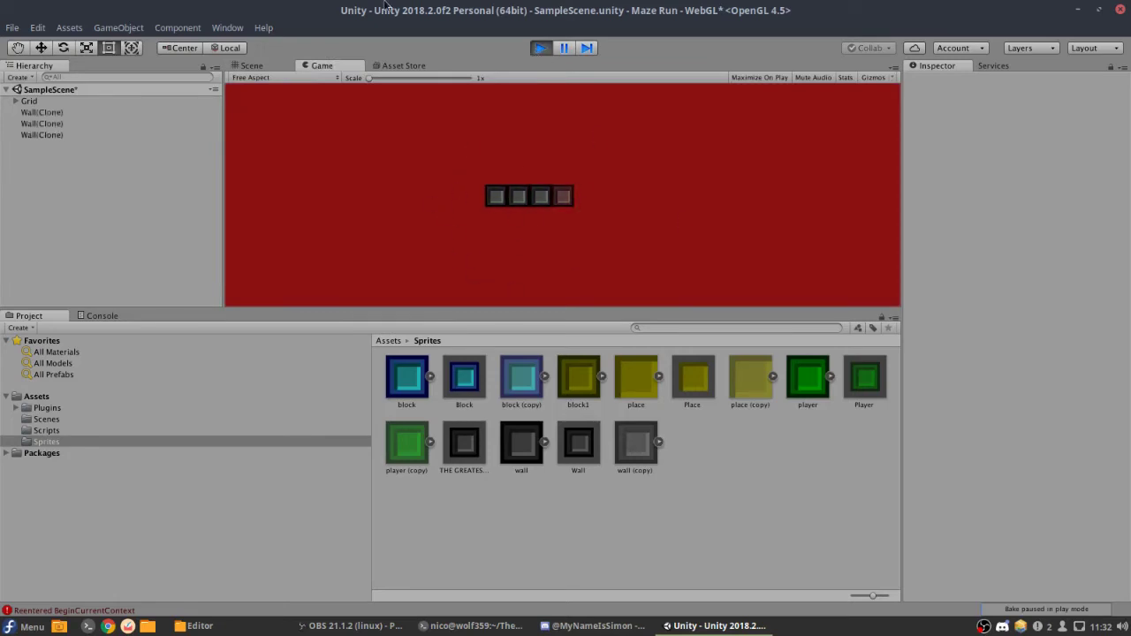
click(531, 49)
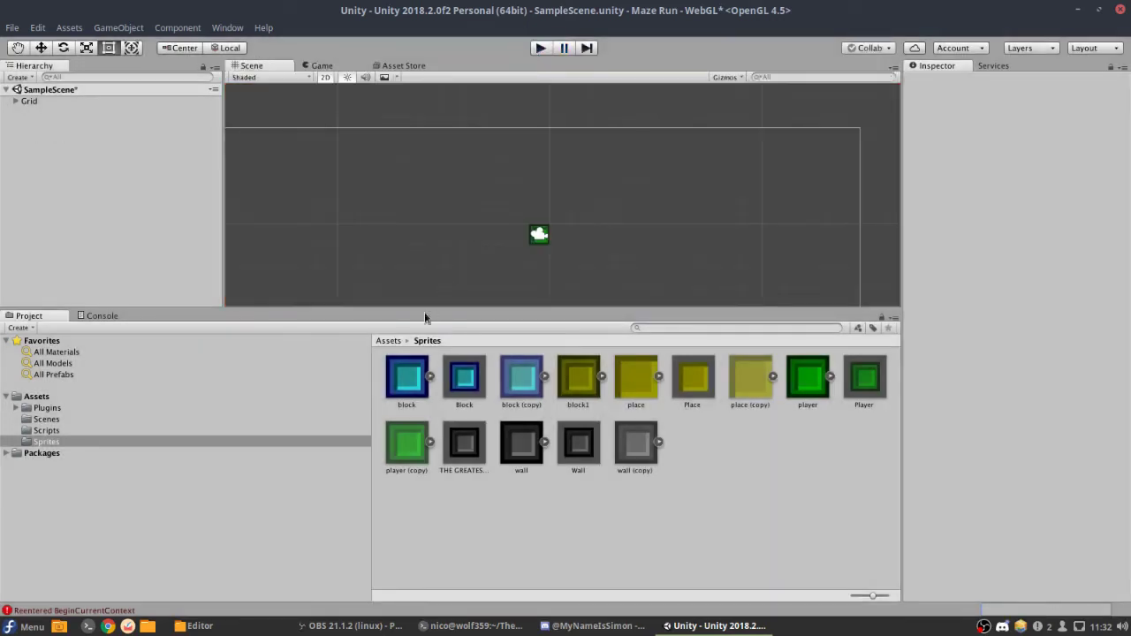
Open the PlayerController2 script from the Scripts folder in JetBrains Rider.
click(390, 341)
click(513, 376)
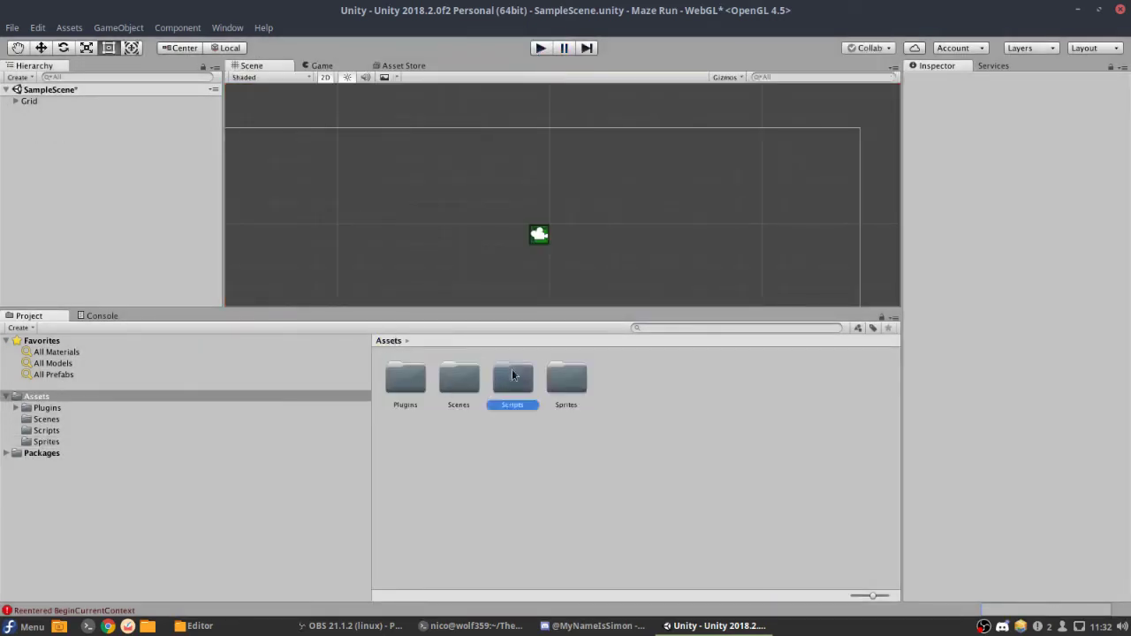
double_click(513, 376)
click(446, 379)
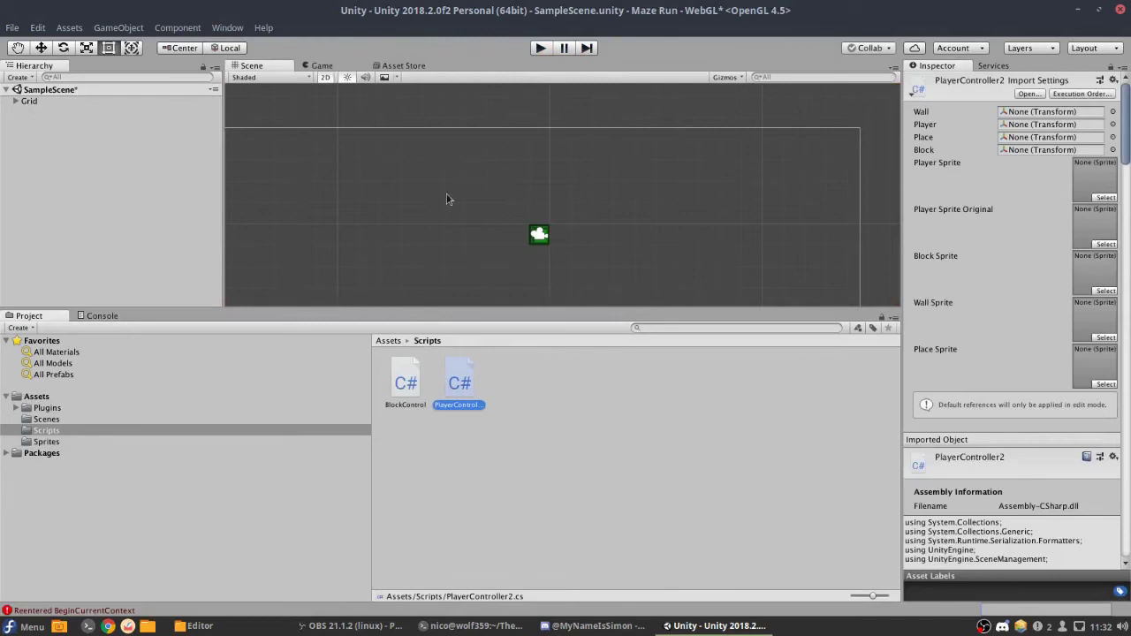
click(388, 341)
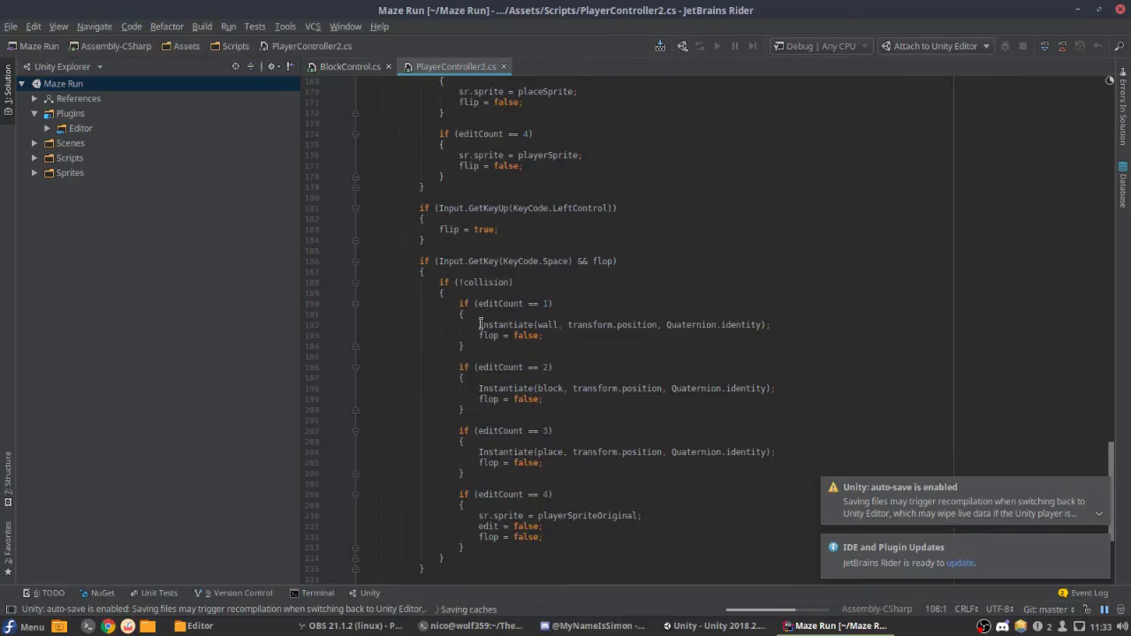
Examine the Instantiate call for editCount == 1, including its wall, transform.position and Quaternion.identity arguments.
double_click(482, 325)
click(480, 324)
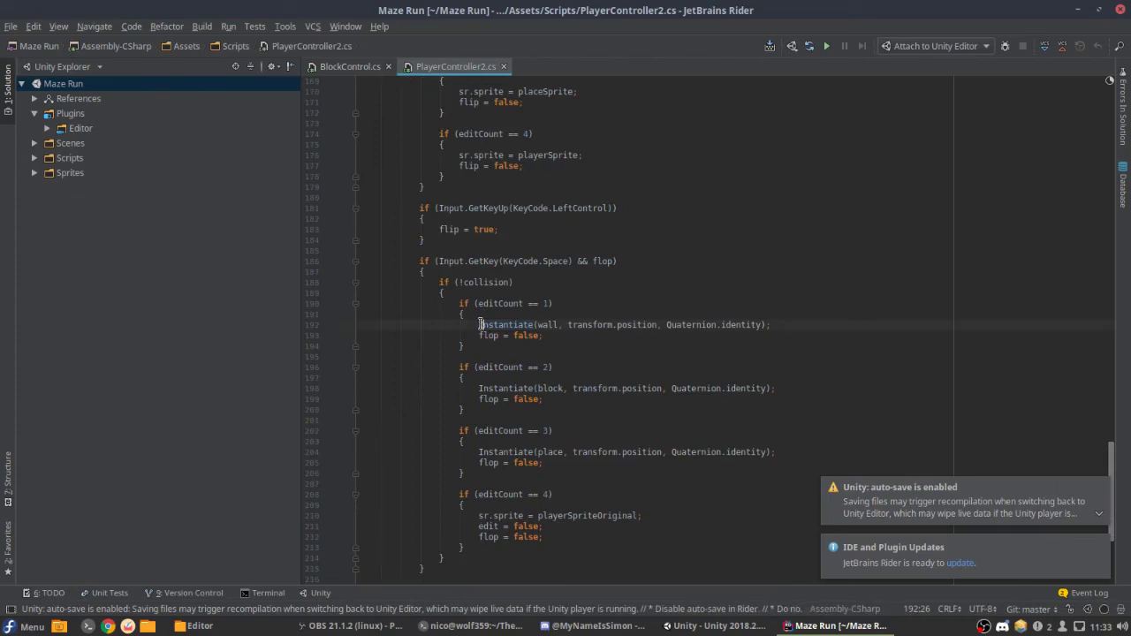
triple_click(542, 324)
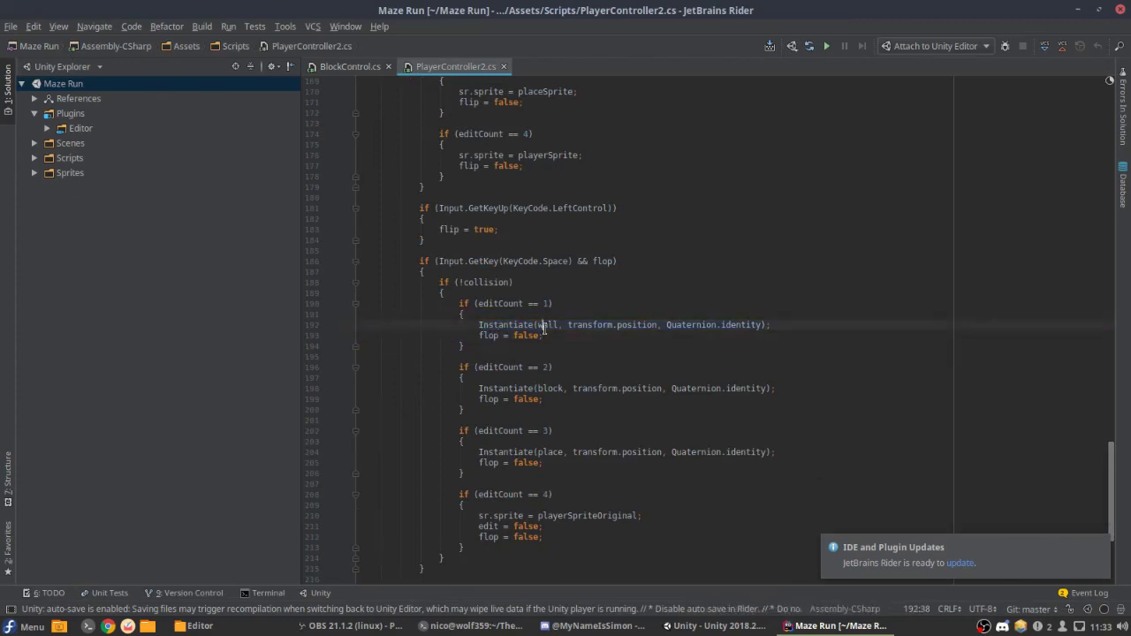
click(542, 316)
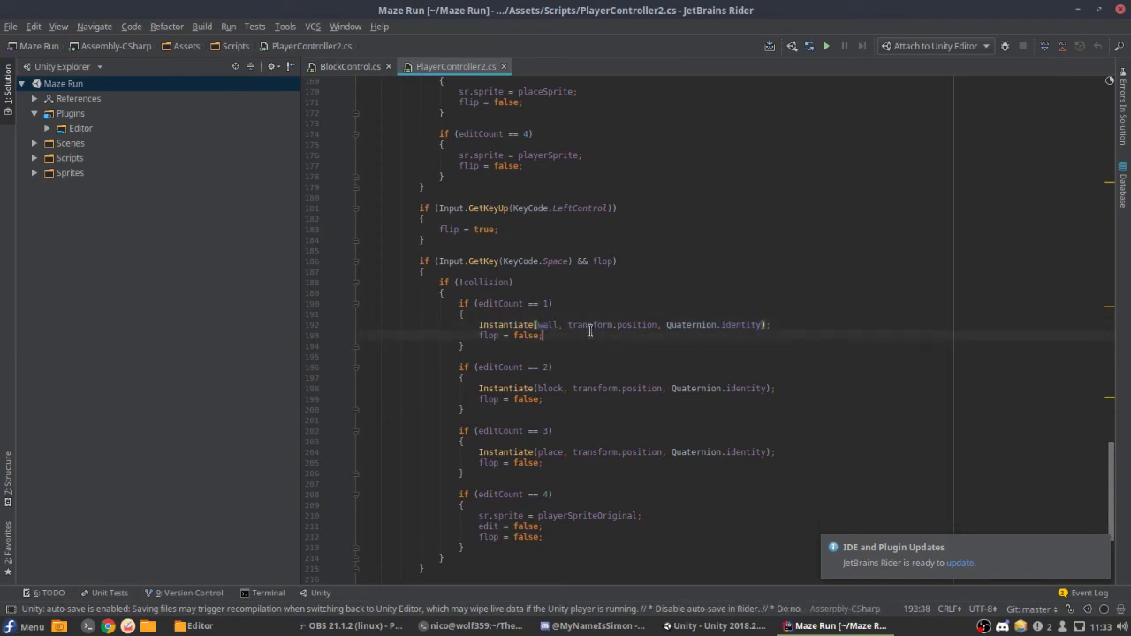
drag(570, 327, 758, 325)
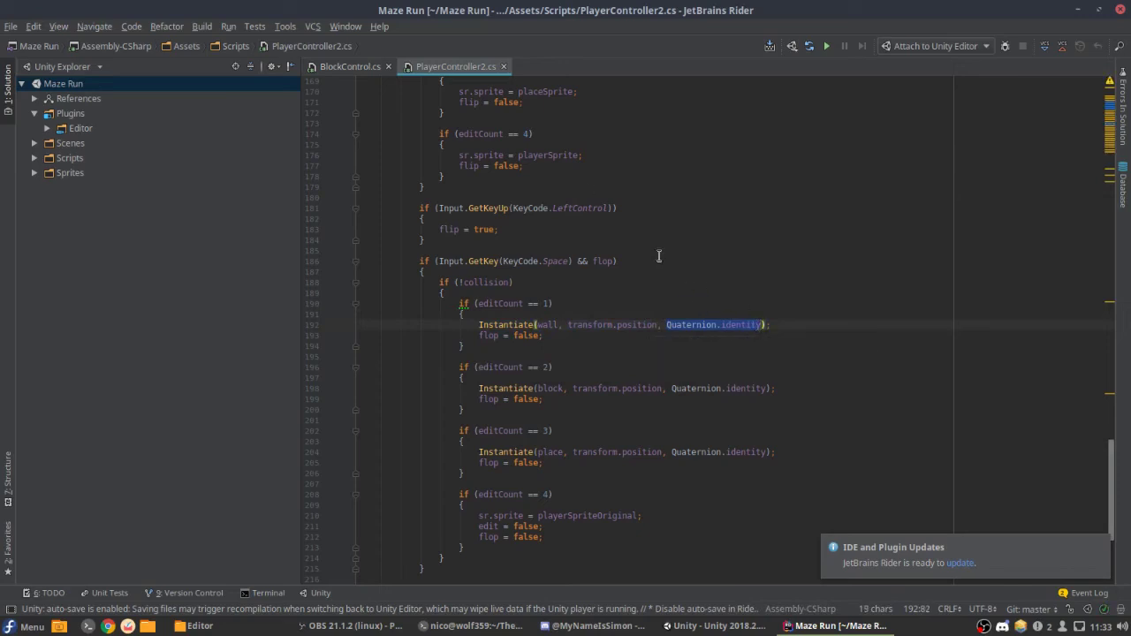
click(734, 316)
mouse_move(734, 325)
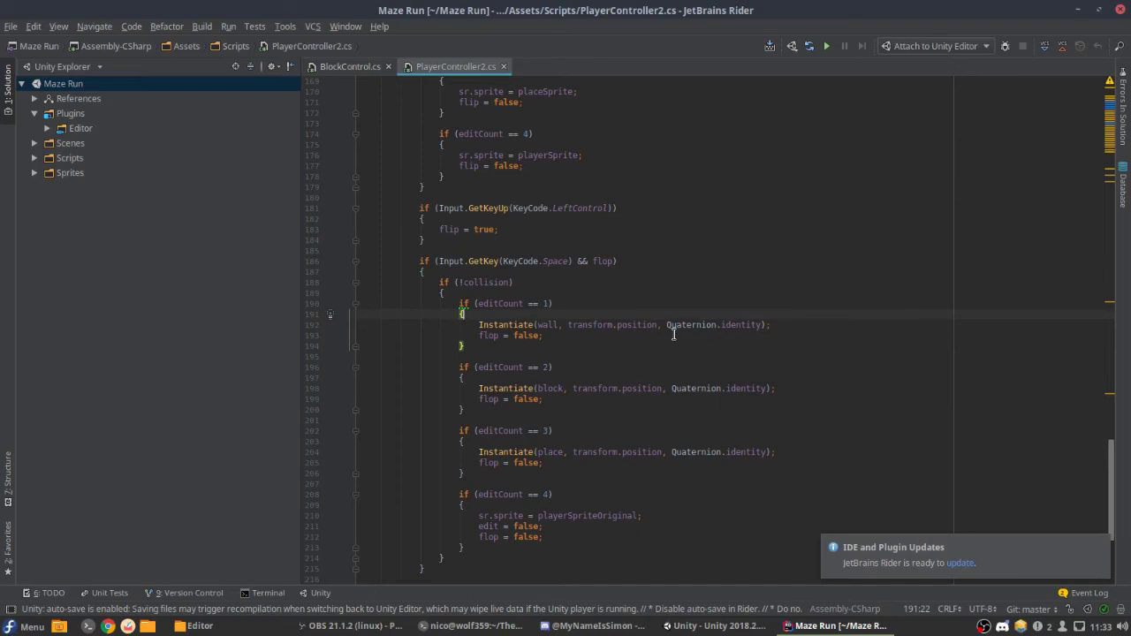
click(491, 335)
click(497, 324)
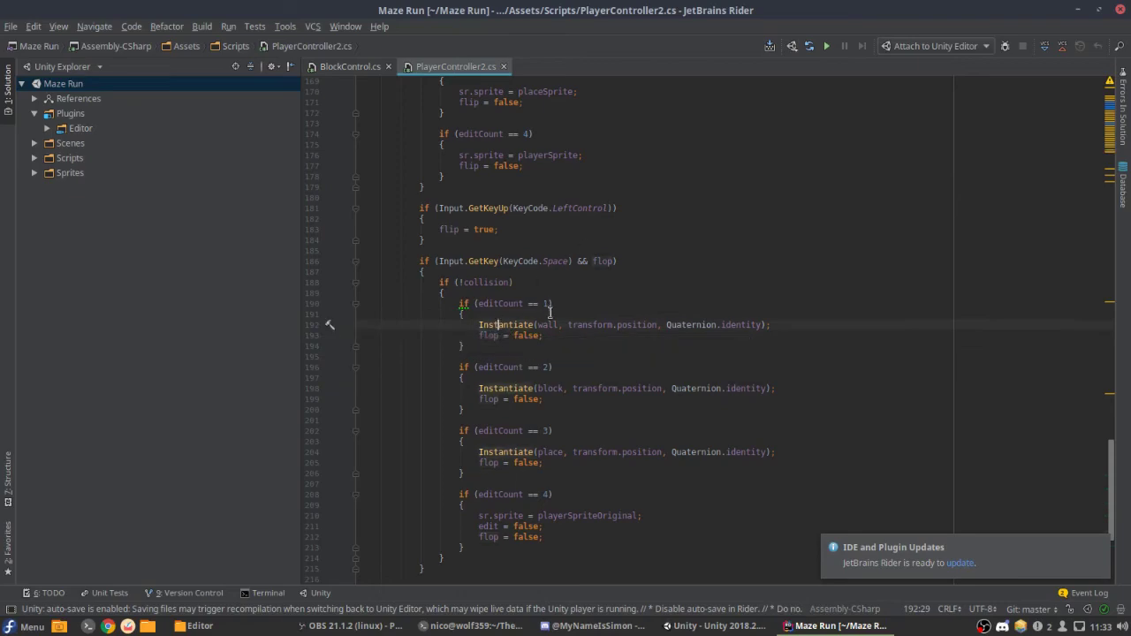
Select the wall argument of the Instantiate call and open the Sprites folder in Unity to check the prefab's name.
click(542, 324)
key(alt+Tab)
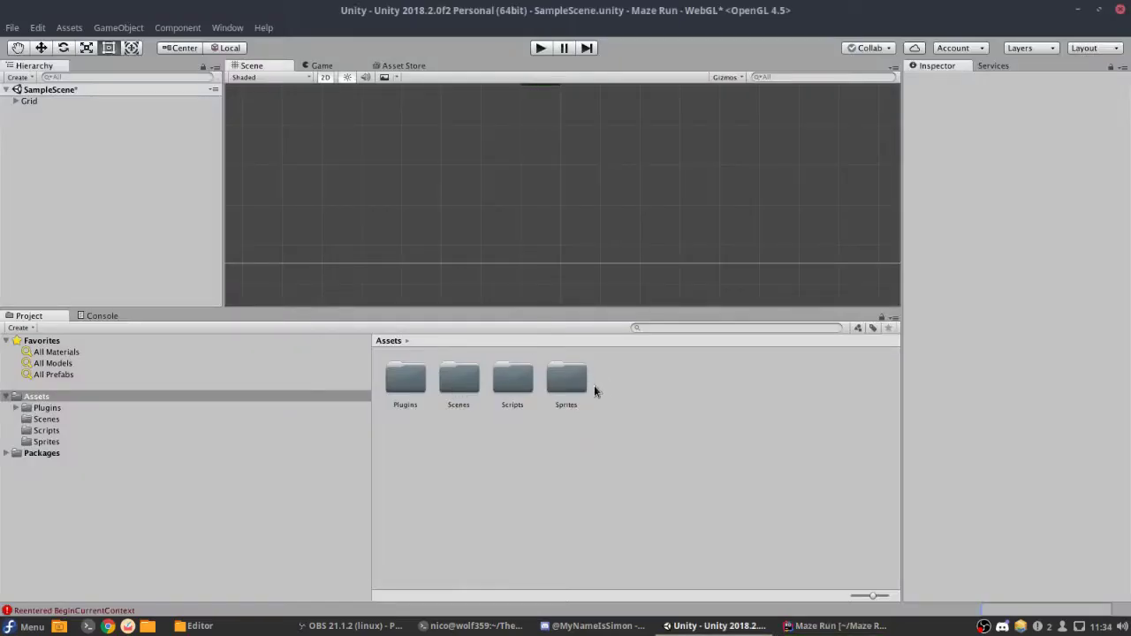
key(alt+Tab)
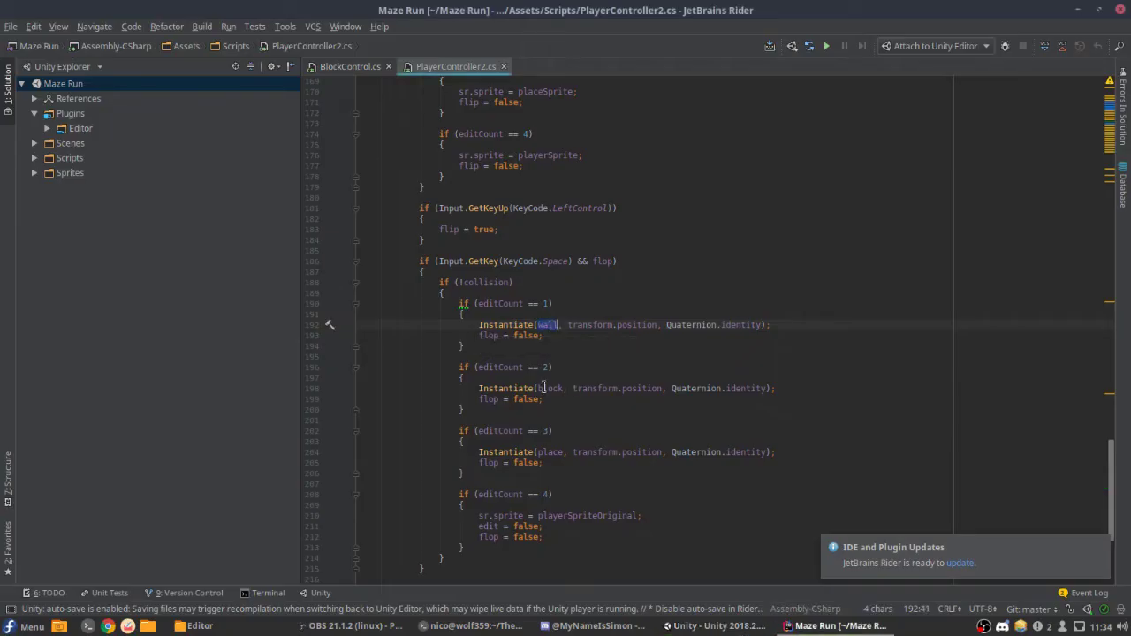
key(alt+Tab)
double_click(566, 393)
key(alt+Tab)
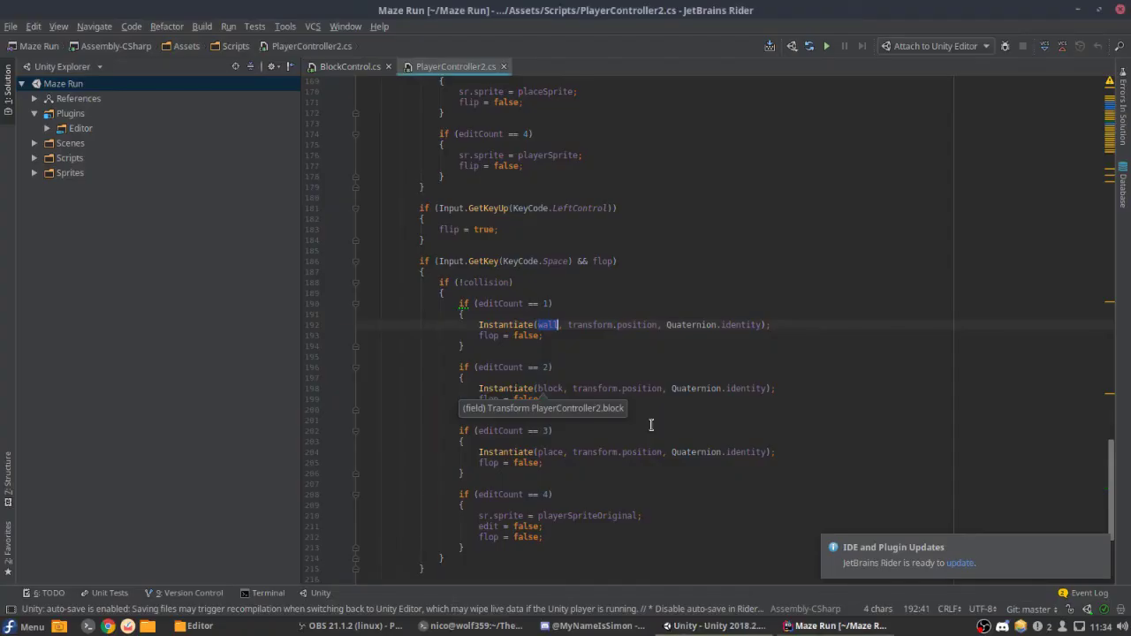
Try replacing the wall argument in the editCount == 1 Instantiate call with THE GREATES, checking the prefab name in Unity.
key(BackSpace)
key(BackSpace)
key(BackSpace)
key(BackSpace)
text(THE GREATES)
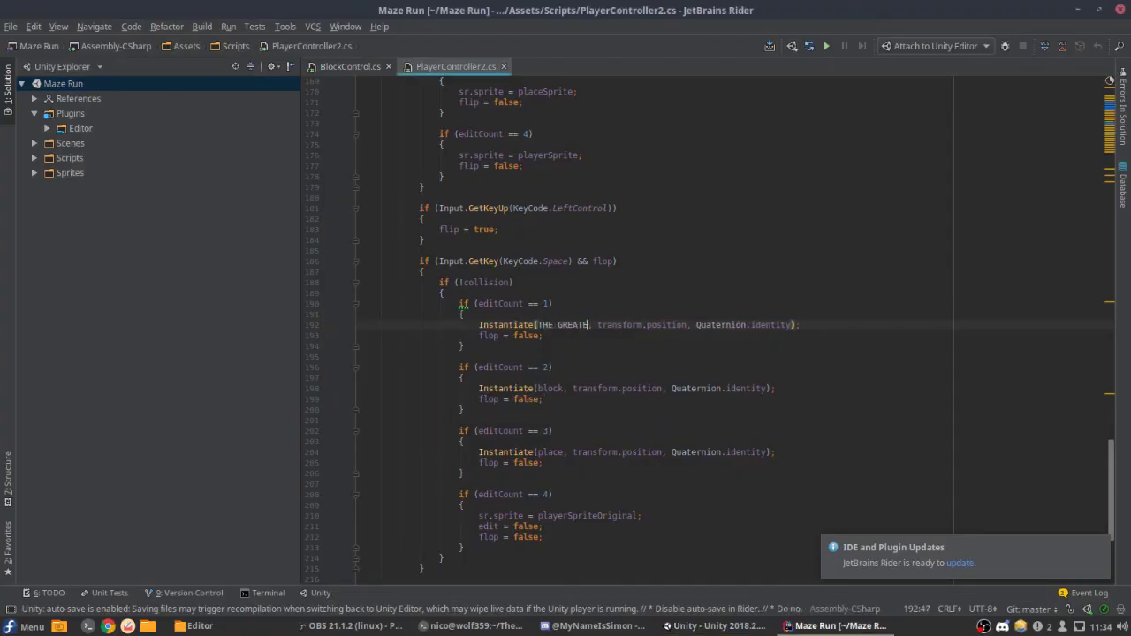
key(alt+Tab)
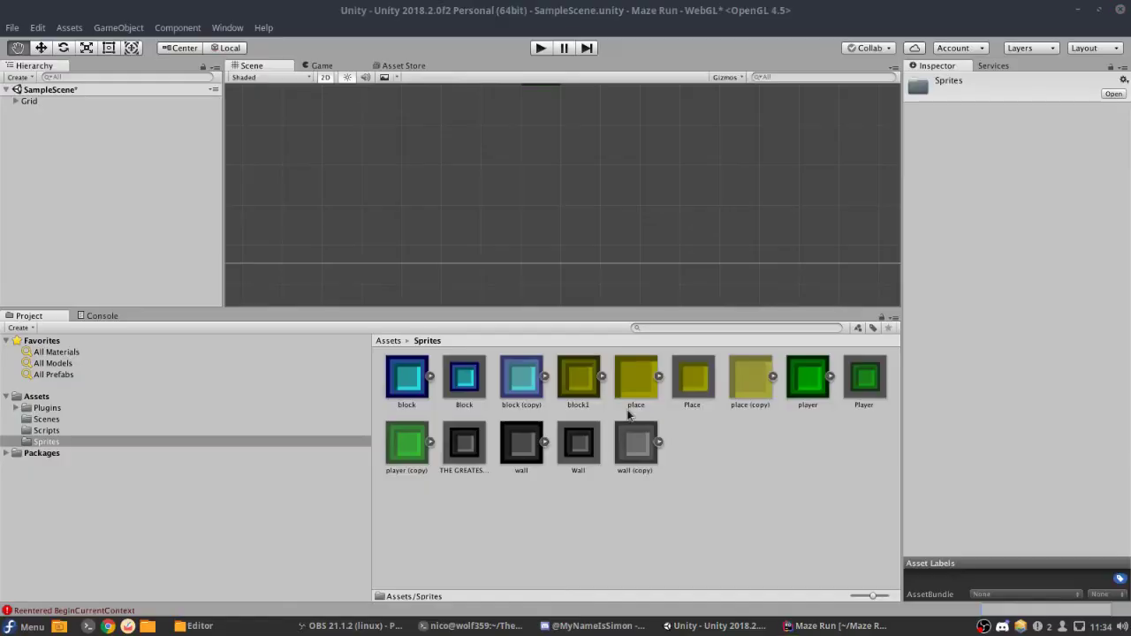
key(alt+Tab)
key(alt+Tab)
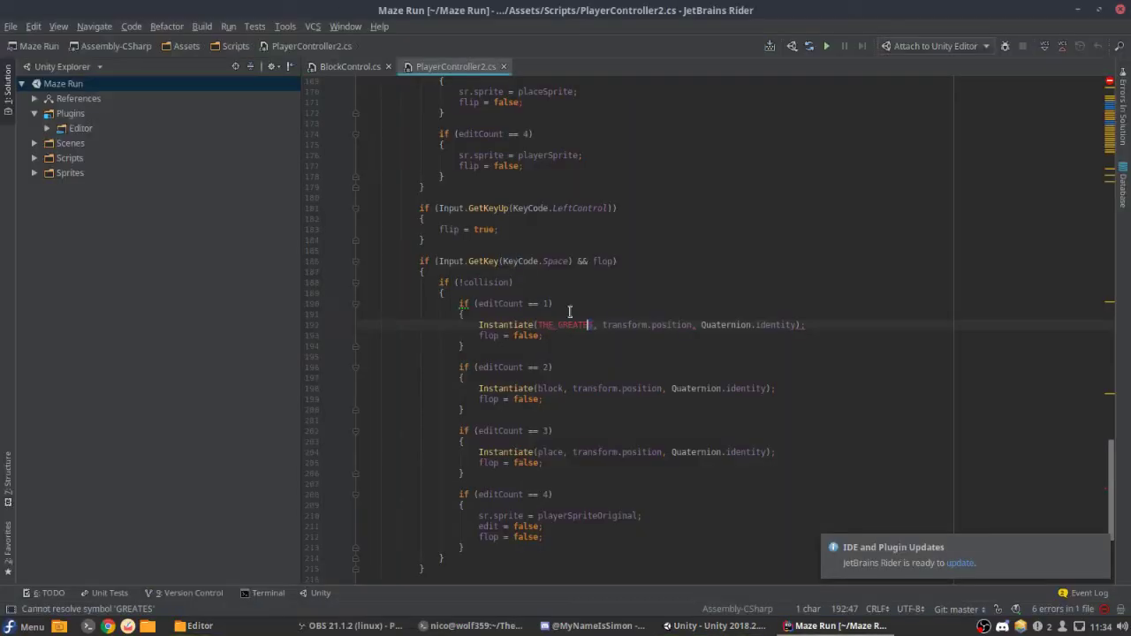
Restore the first argument of the editCount == 1 Instantiate call to wall.
key(shift+Left)
key(shift+Left)
key(shift+Left)
key(shift+Left)
key(shift+Left)
key(shift+Left)
key(shift+Left)
key(shift+Left)
key(shift+Left)
key(shift+Left)
key(shift+Left)
text(wall)
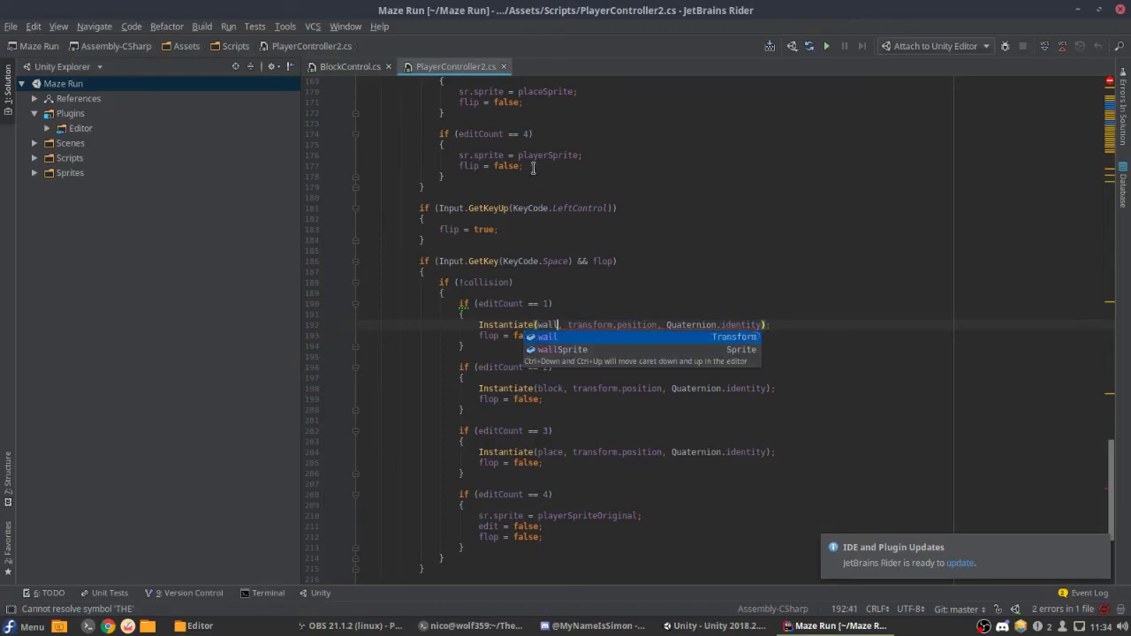
Locate and highlight the public Transform wall declaration among the script's variables.
scroll(593, 205, up, 20)
double_click(428, 165)
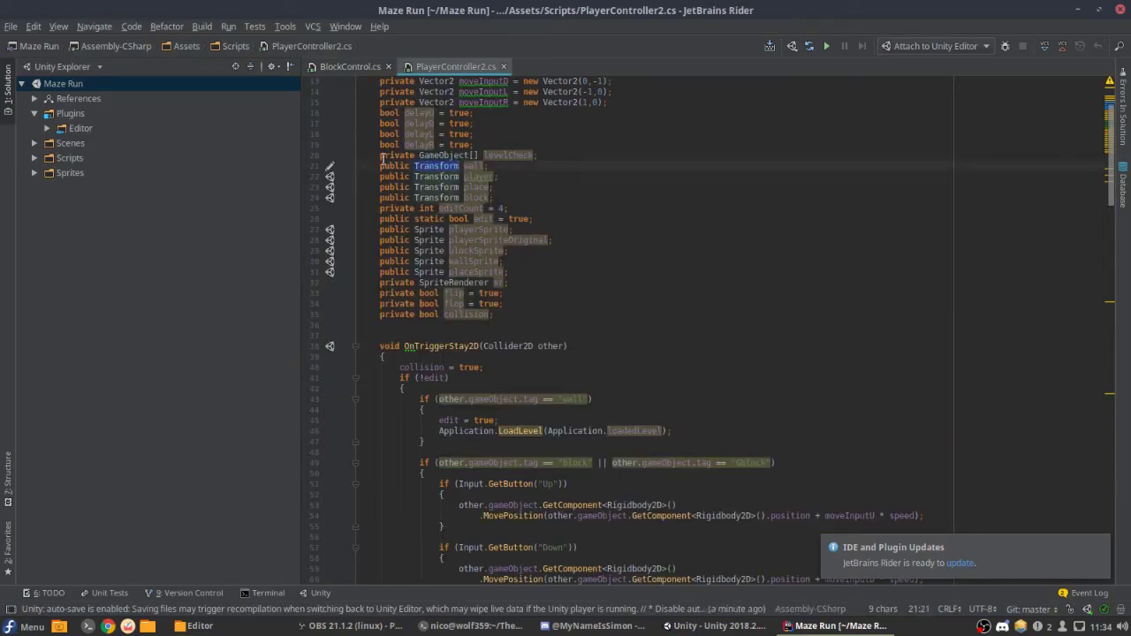
drag(381, 165, 496, 166)
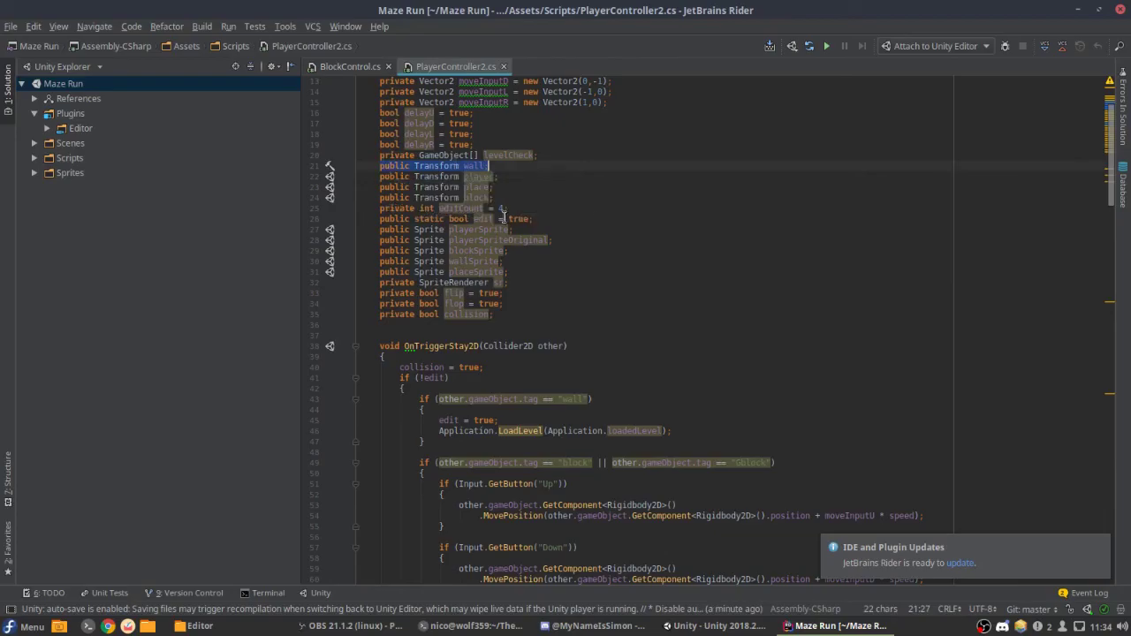
Switch to Unity and assign THE GREATES PREFAB EVERR as the Wall of the player's Player Controller 2 script.
key(alt+Tab)
key(alt+Tab)
key(alt+Tab)
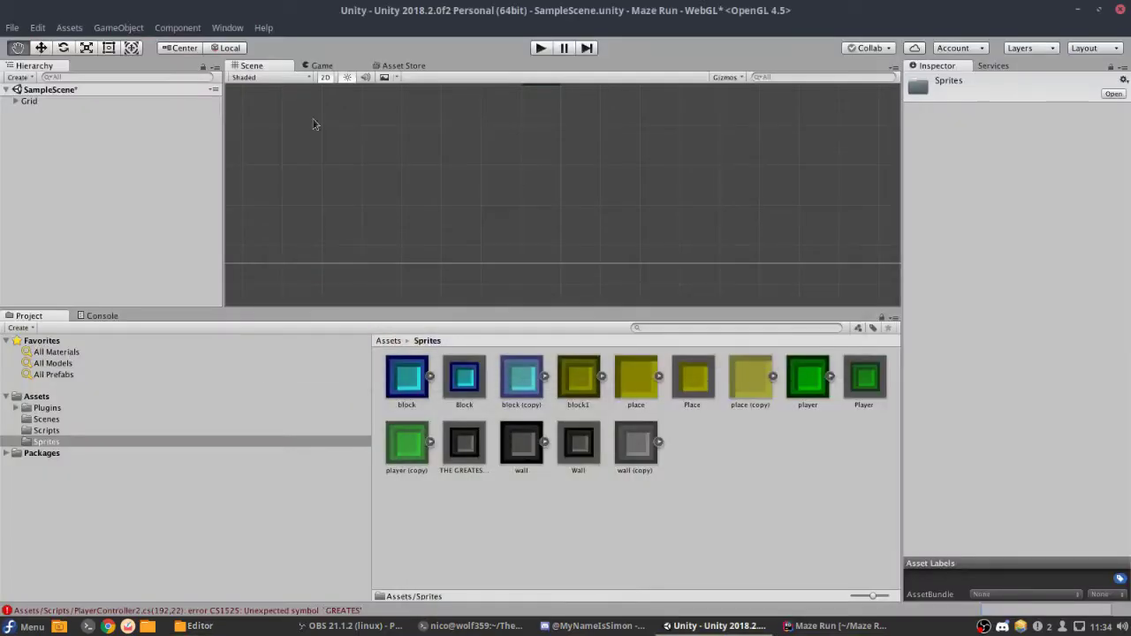
middle_drag(549, 160, 519, 209)
scroll(532, 172, up, 8)
click(532, 174)
scroll(1066, 308, down, 7)
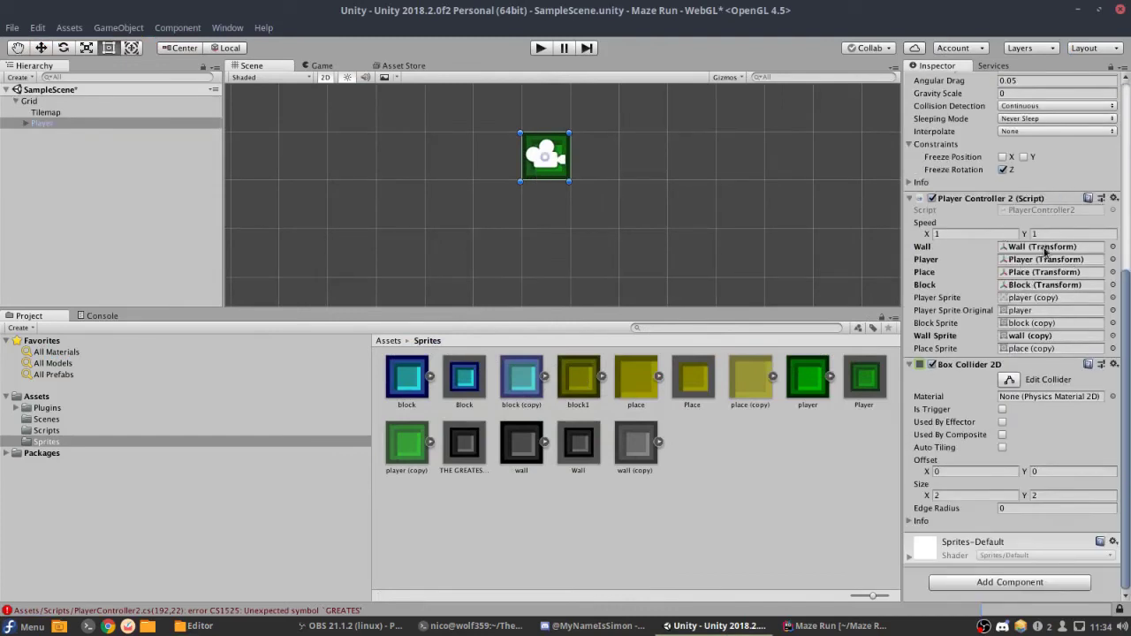
drag(473, 455, 1030, 248)
Run the scene and move the player around in edit mode, placing several walls from THE GREATES PREFAB EVERR.
click(537, 49)
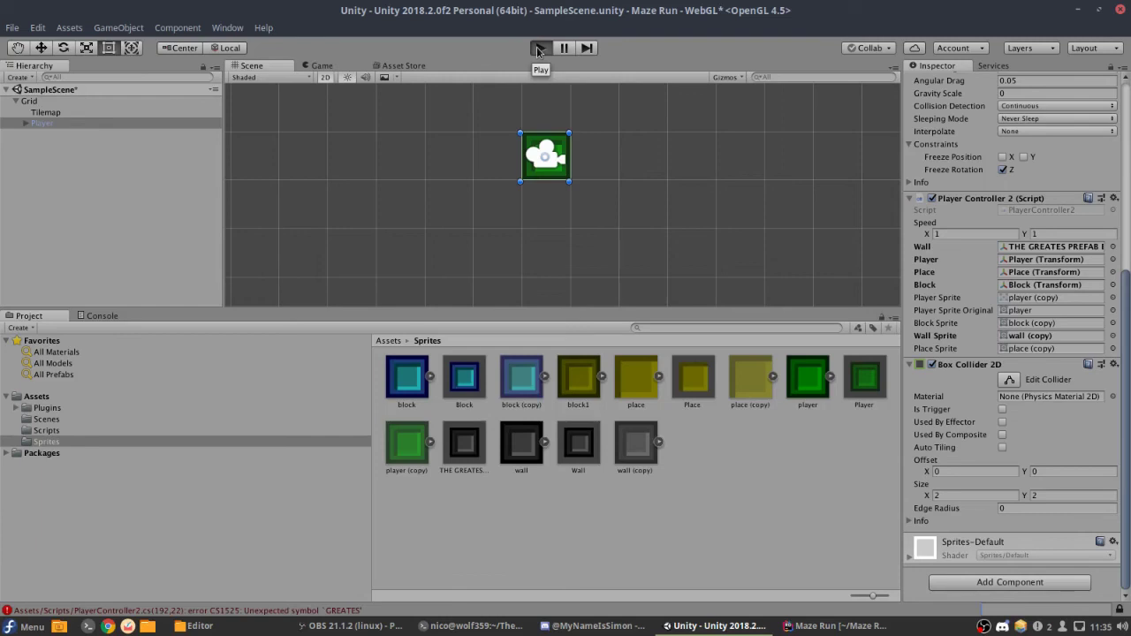
click(538, 50)
key(e)
key(space)
key(s)
key(space)
key(w)
key(d)
key(space)
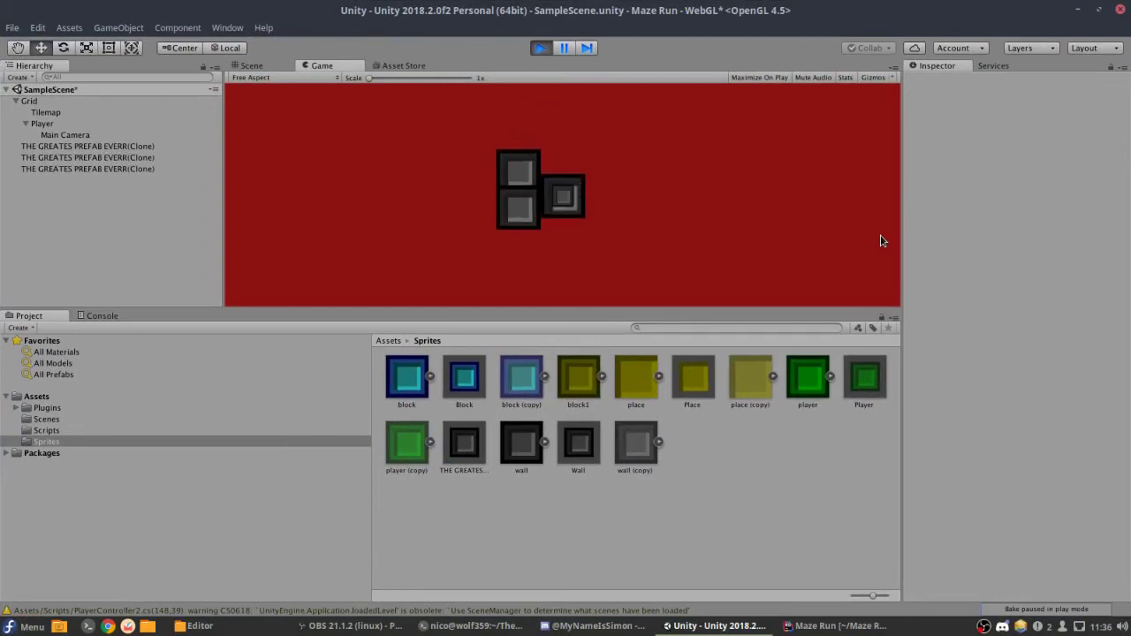
key(w)
key(space)
key(w)
key(a)
key(a)
key(space)
key(a)
key(a)
key(a)
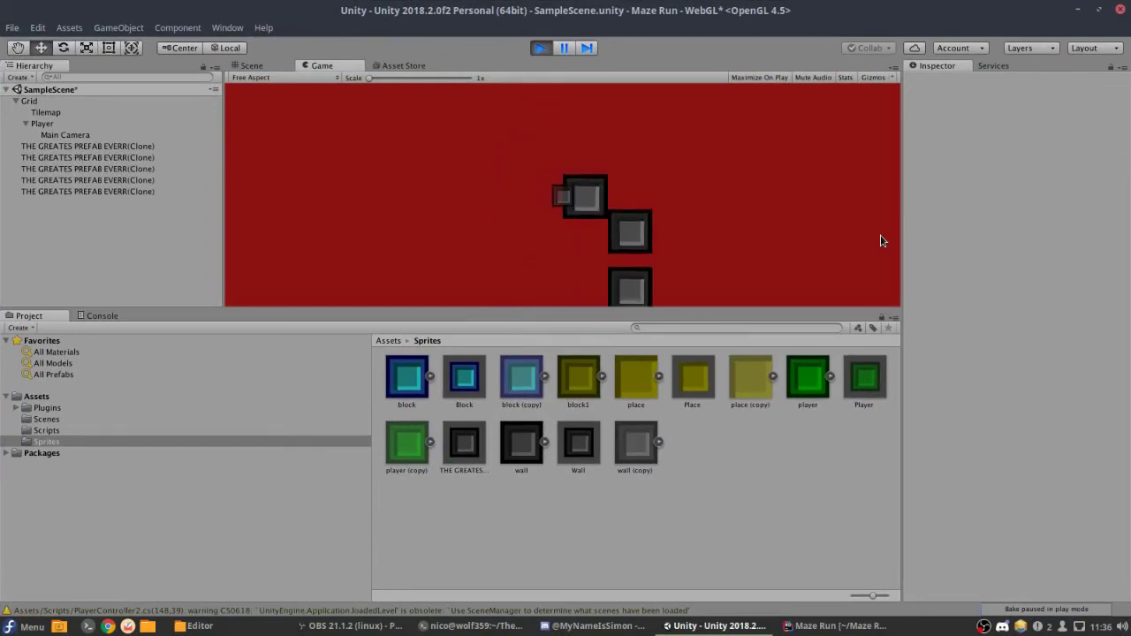
key(space)
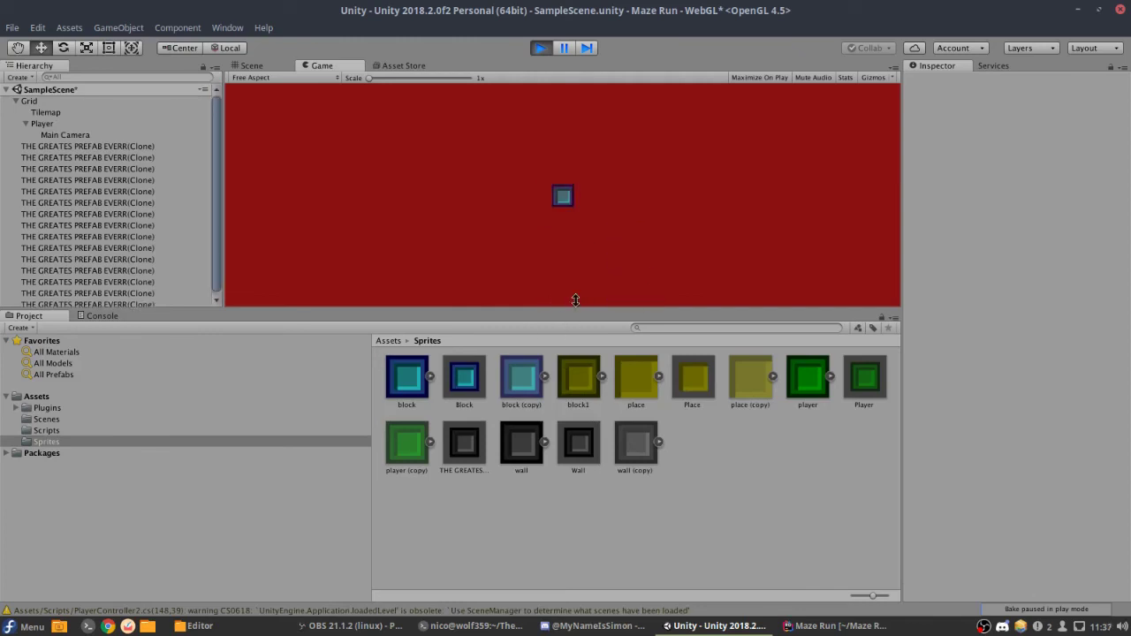
Place a blue block and another large wall in the running game, and switch the player to the yellow place tile.
key(Down)
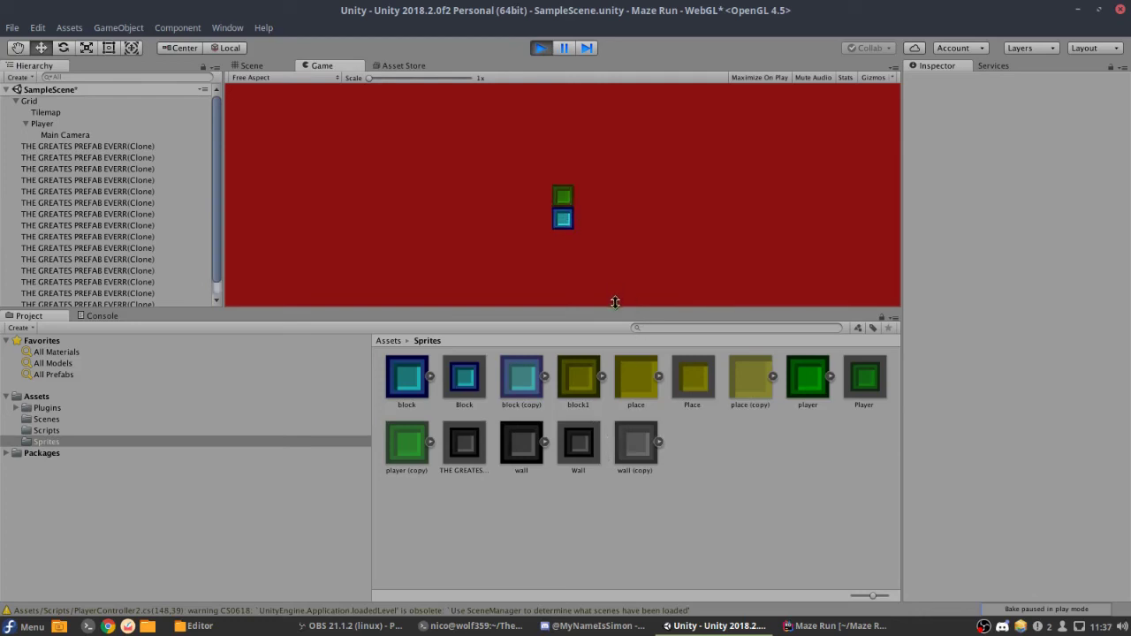
key(Right)
key(Right)
key(Right)
key(Left)
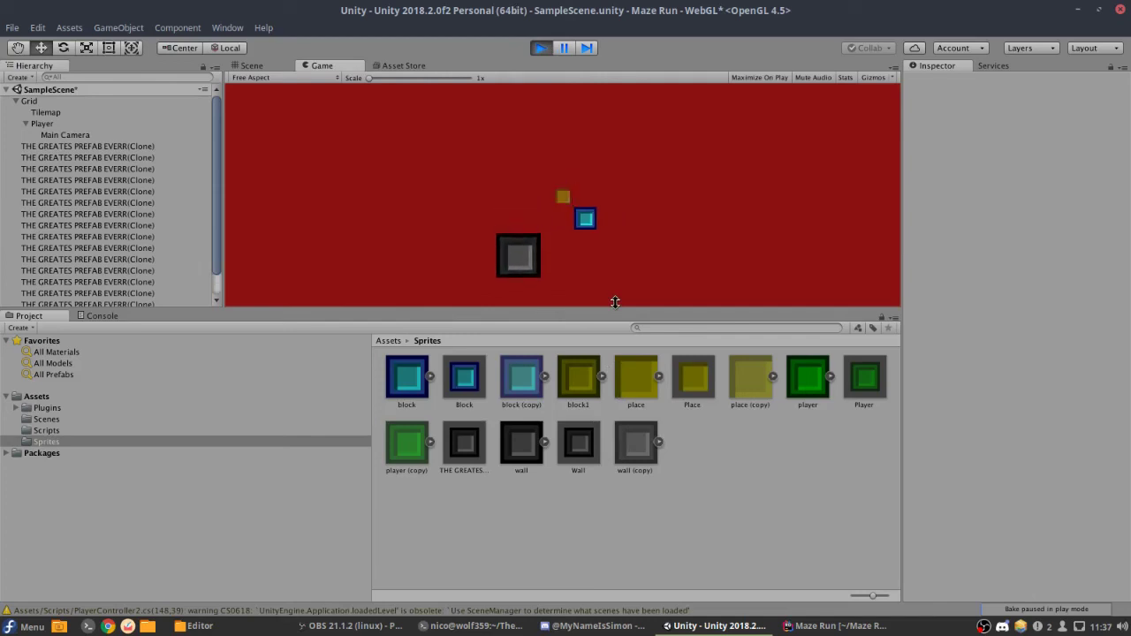
Move the player around the blue block, placing yellow place tiles beside it, and check the clones listed in the scene.
key(Left)
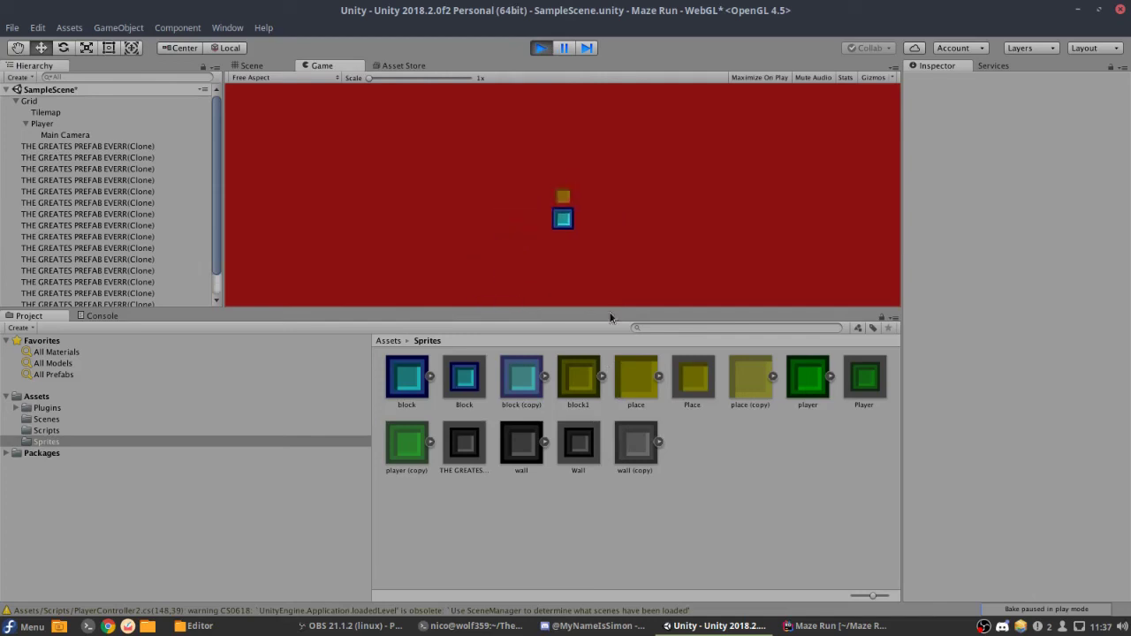
key(Up)
scroll(121, 250, down, 3)
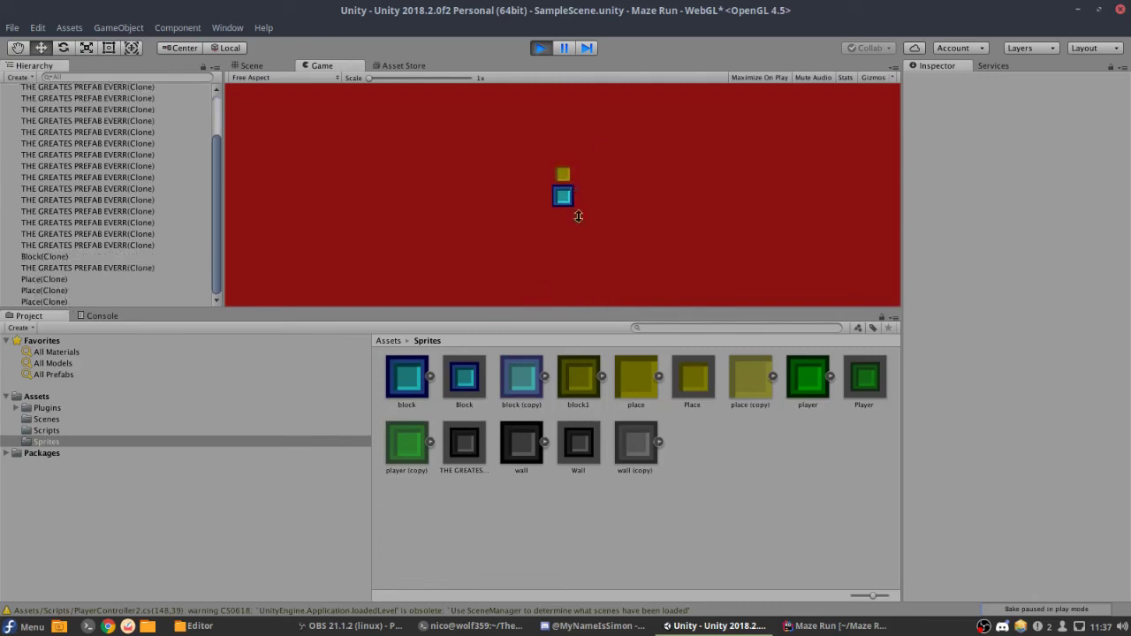
key(Left)
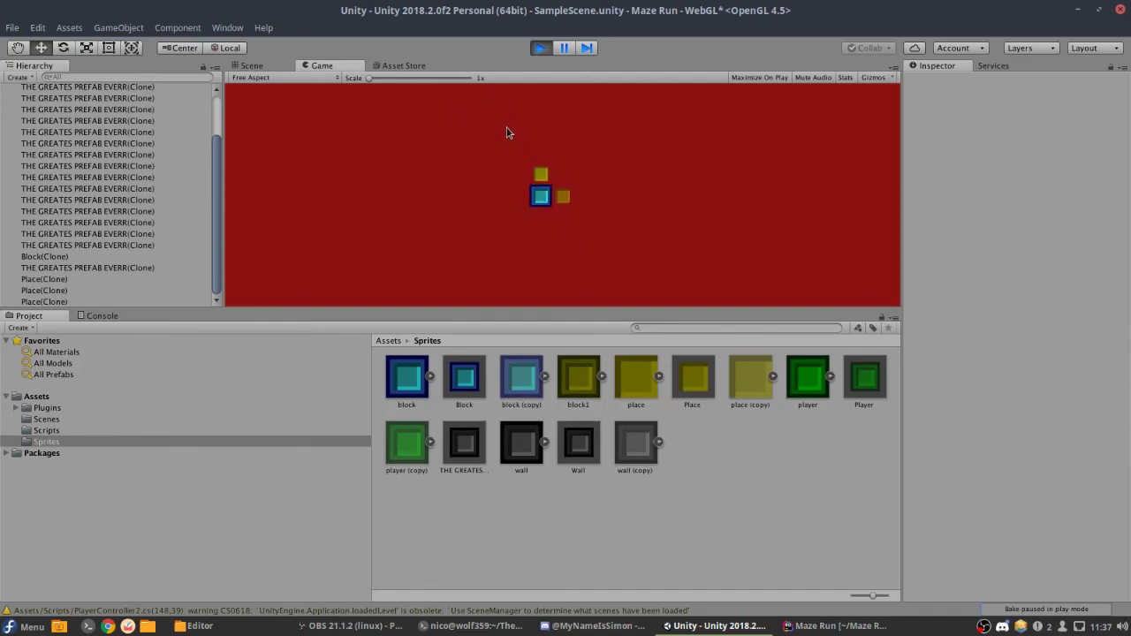
key(Up)
key(Down)
key(Up)
key(Right)
key(Down)
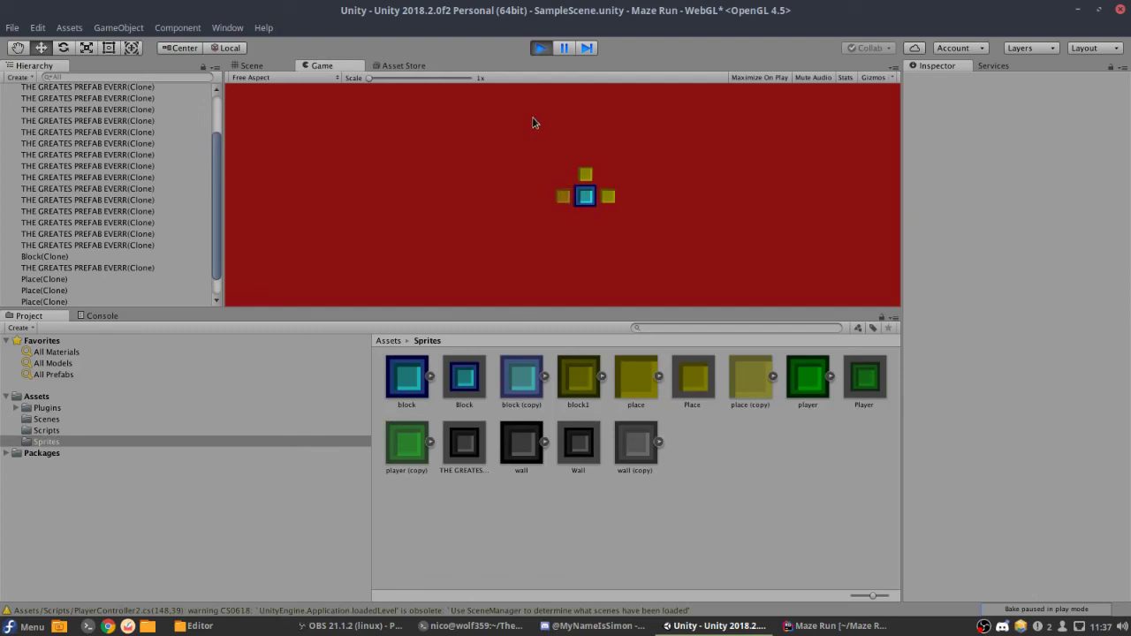
Move the player below the blue block in the running game and push the block up toward the yellow place tiles.
key(Down)
key(Down)
key(Right)
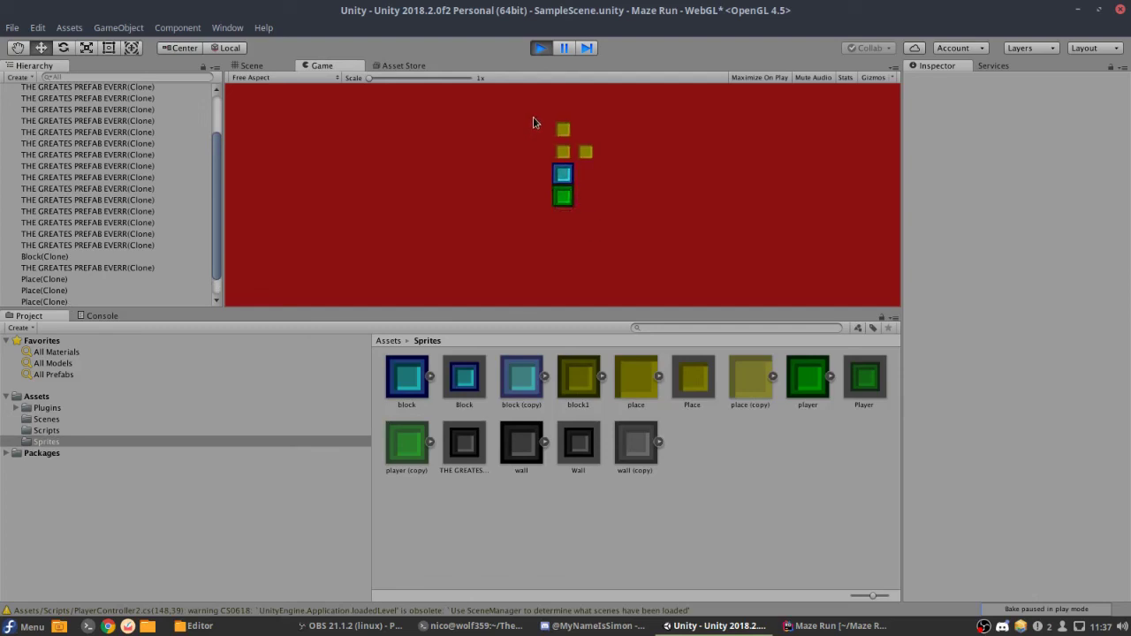
key(Up)
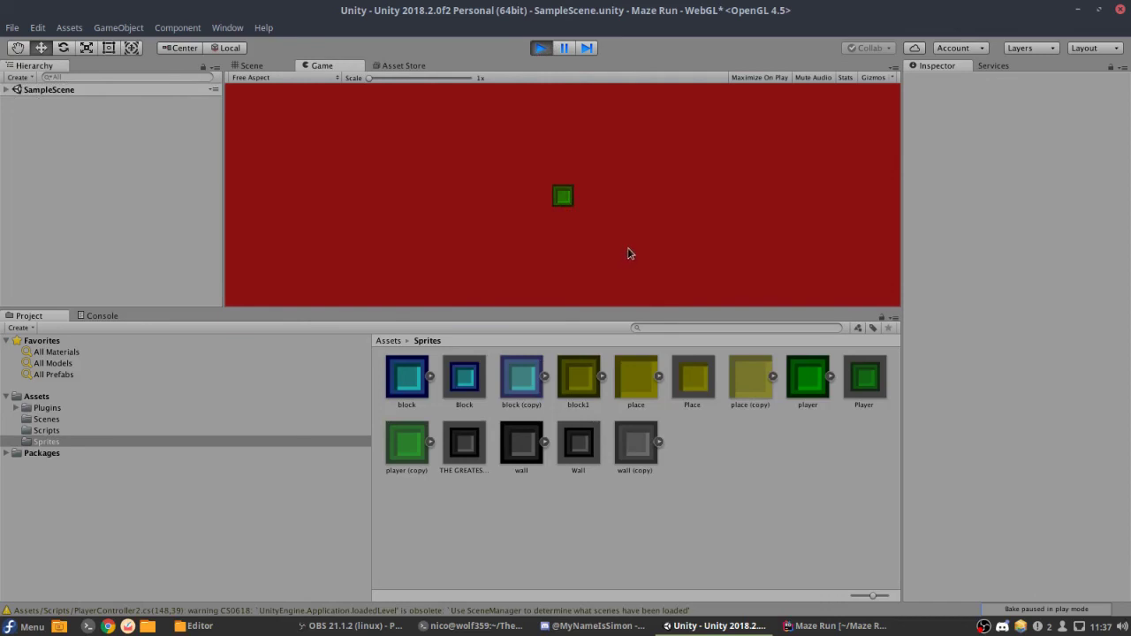
Switch the player to the blue block in the reloaded level and move it back and forth, placing several blocks.
key(2)
key(Right)
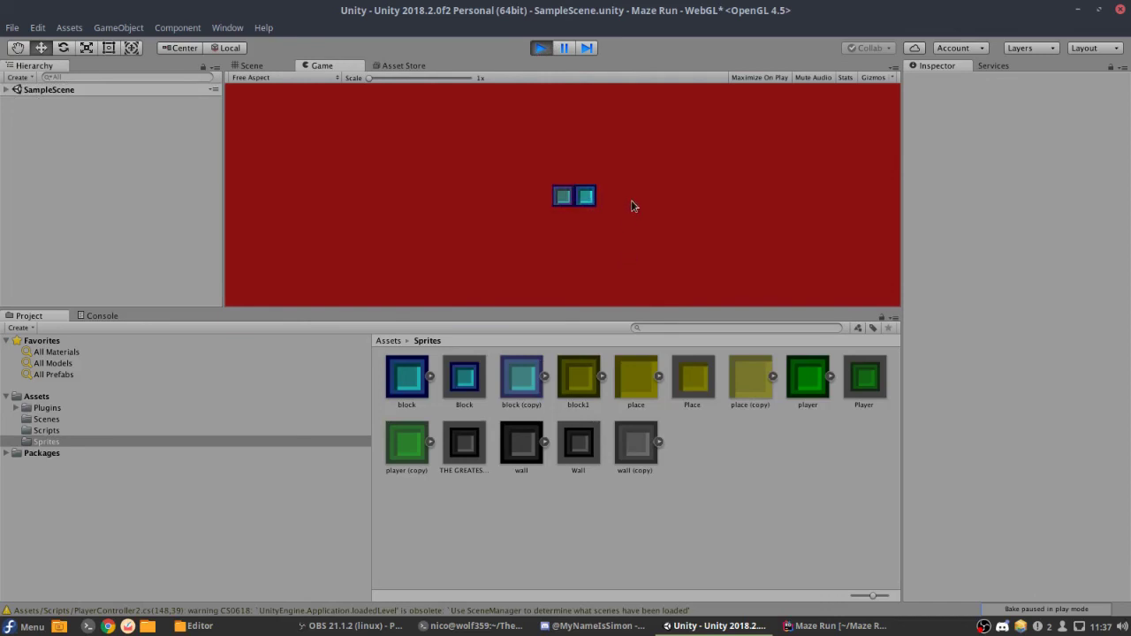
key(Right)
key(Right)
key(Up)
key(Left)
key(Down)
key(Right)
key(Left)
key(Right)
key(Left)
key(Right)
key(Left)
key(Left)
key(Left)
key(Left)
key(d)
Expand SampleScene in the hierarchy and examine the Block clones created in the running game.
click(6, 91)
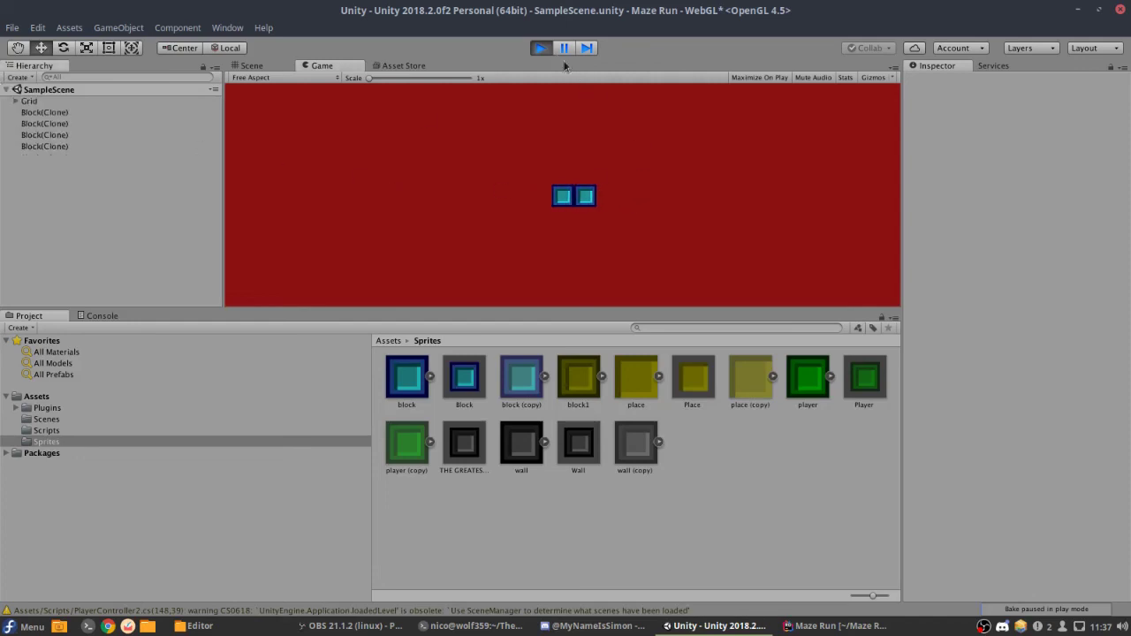
key(w)
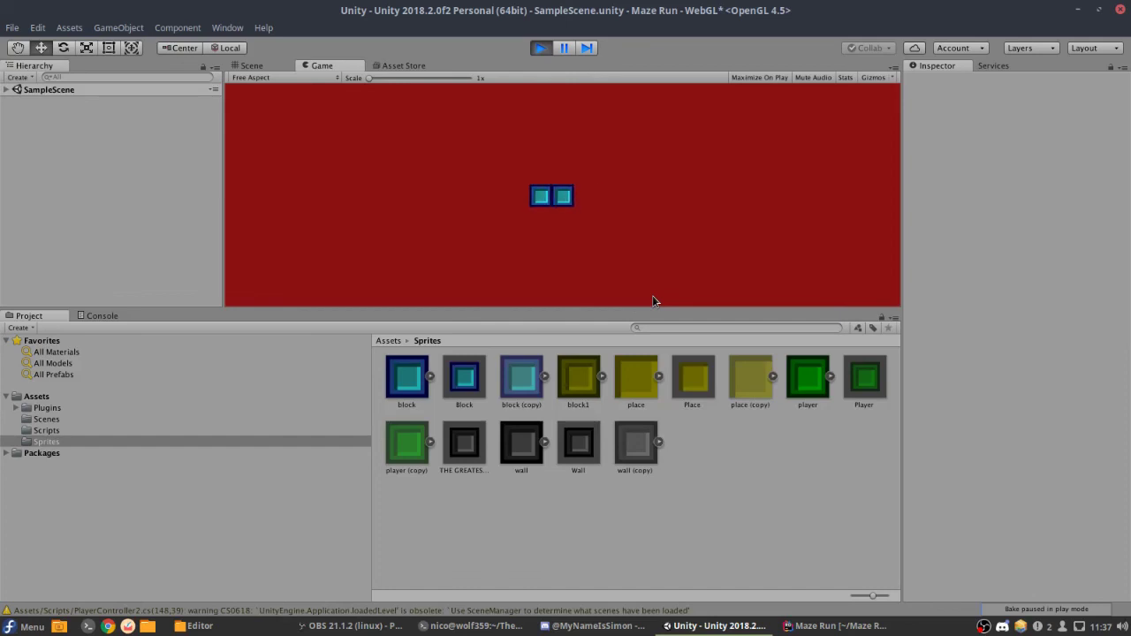
click(6, 91)
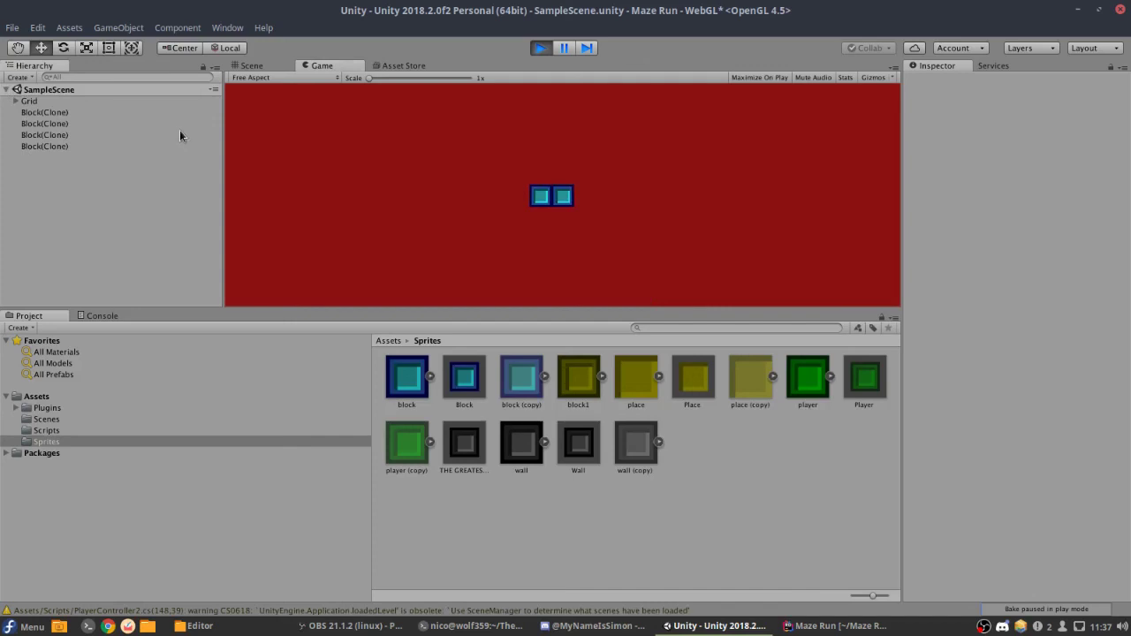